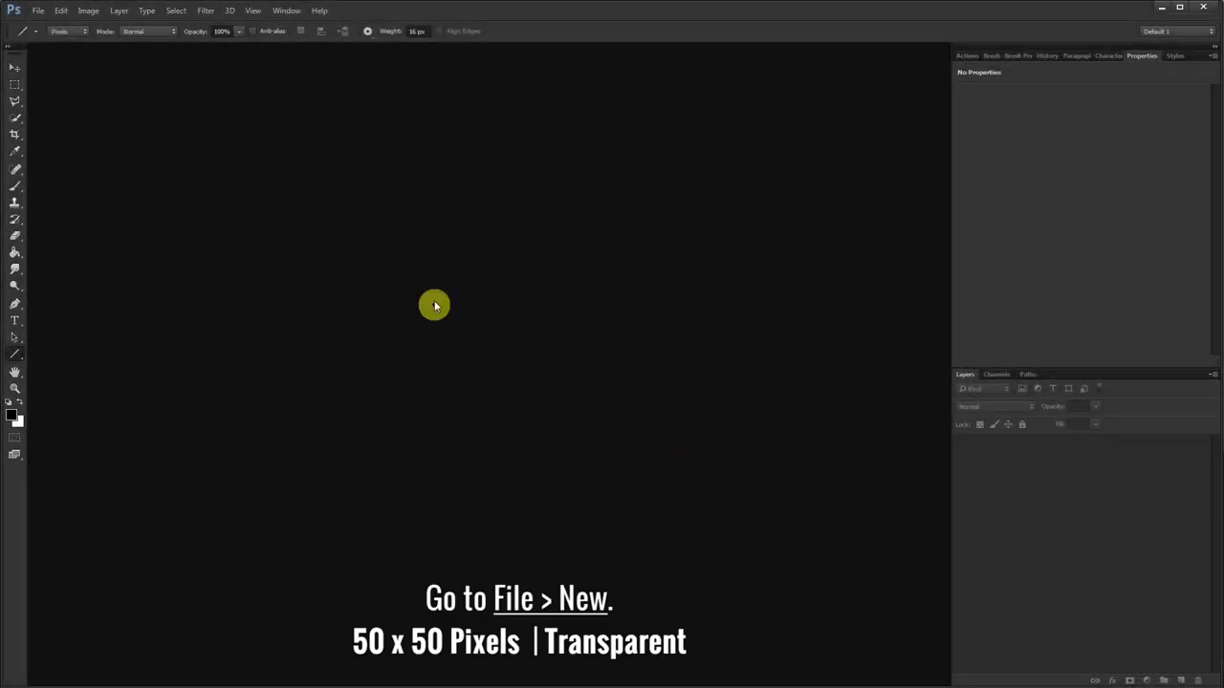
Create a 50×50 pixel document with transparent background contents
{"action": "left_click", "coordinate": [40, 14]}
{"action": "left_click", "coordinate": [107, 28]}
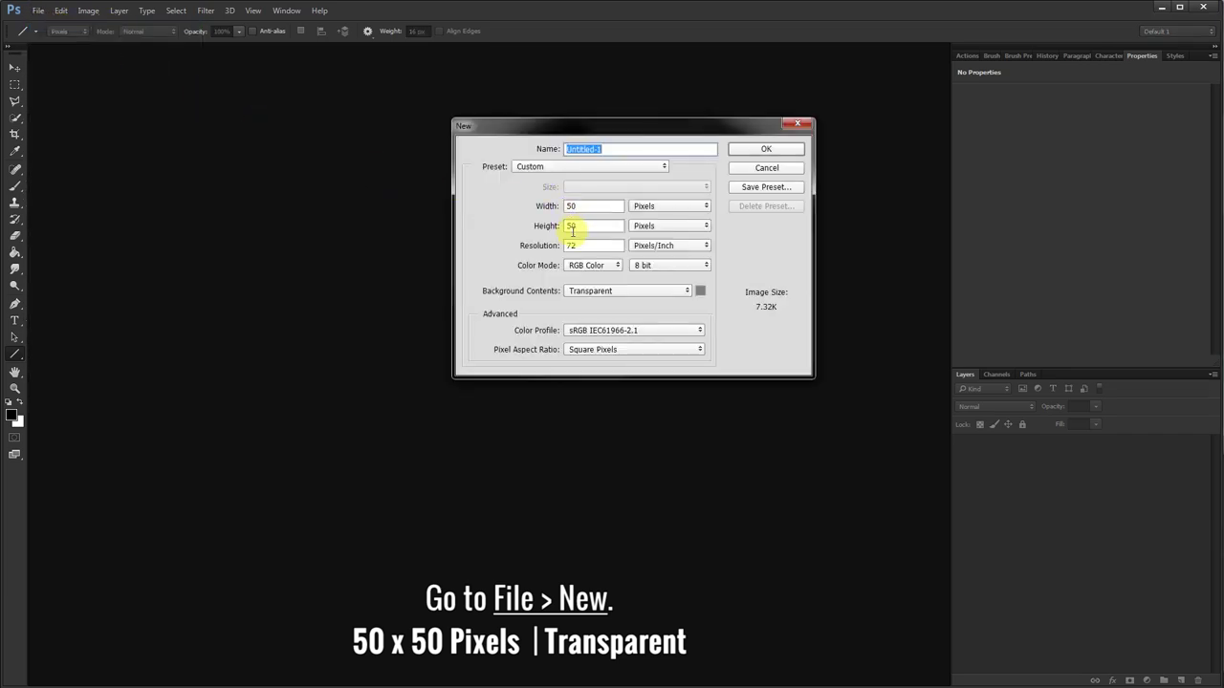
{"action": "left_click", "coordinate": [688, 291]}
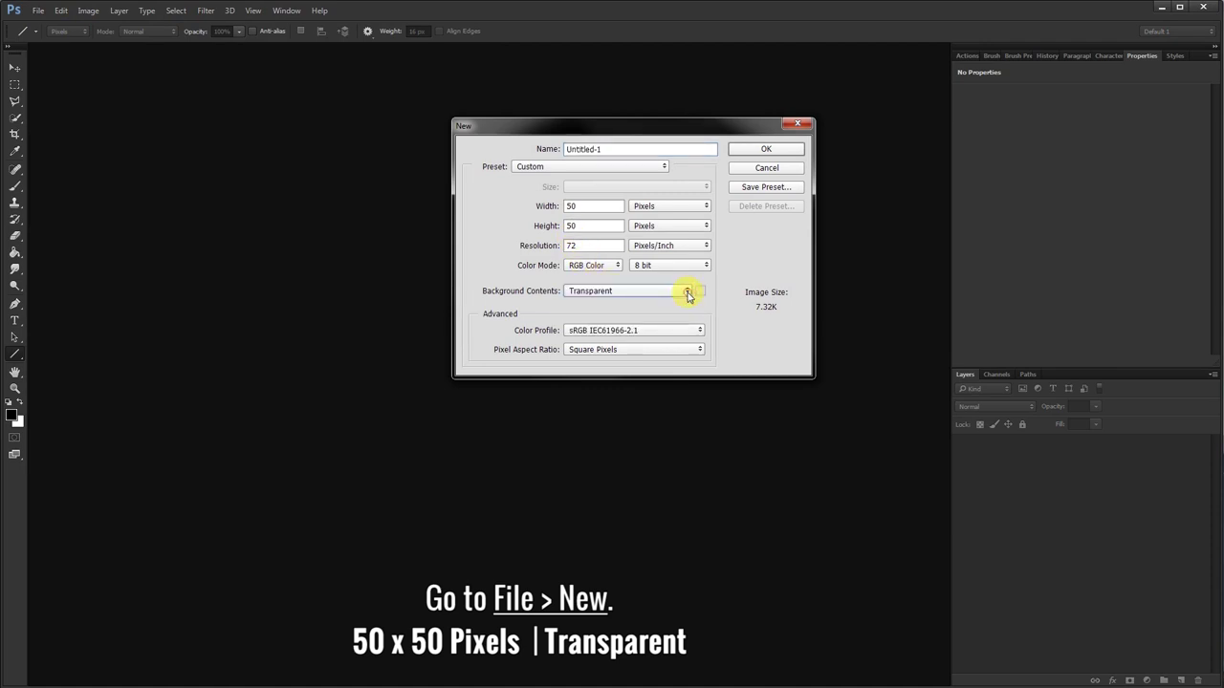
{"action": "left_click", "coordinate": [766, 150]}
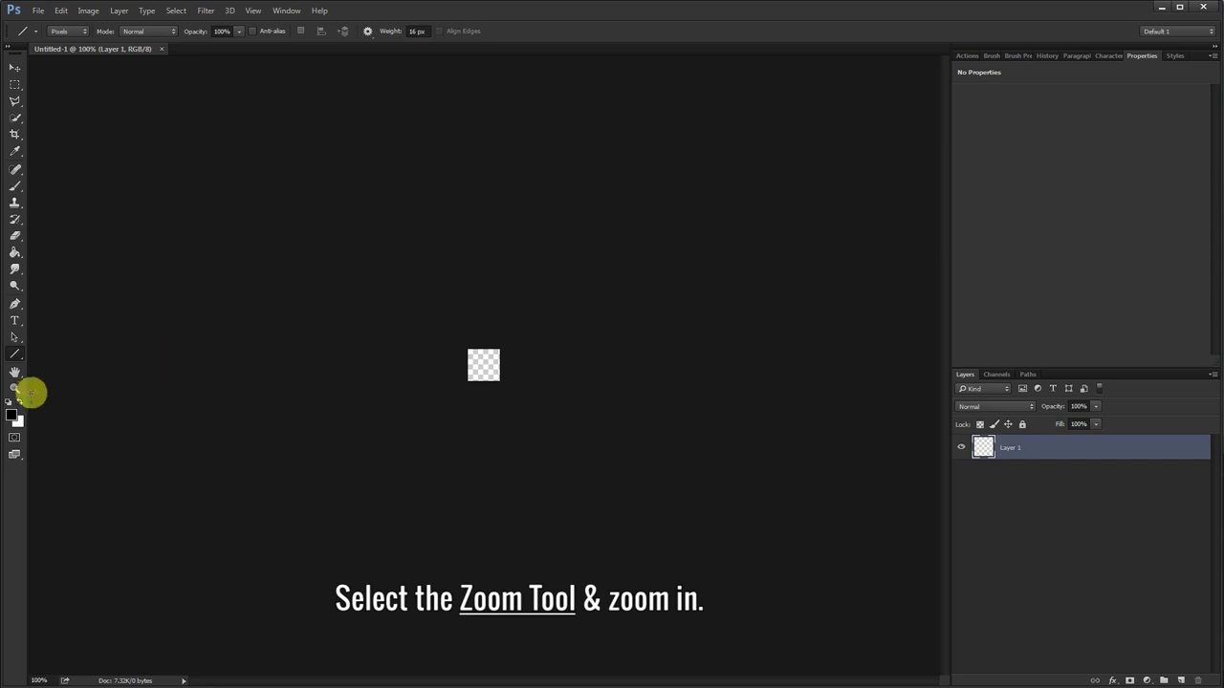
{"action": "left_click", "coordinate": [15, 389]}
At 1600% zoom, draw a black aliased 16 px pixel line corner to corner at 45°
{"action": "left_click", "coordinate": [480, 370]}
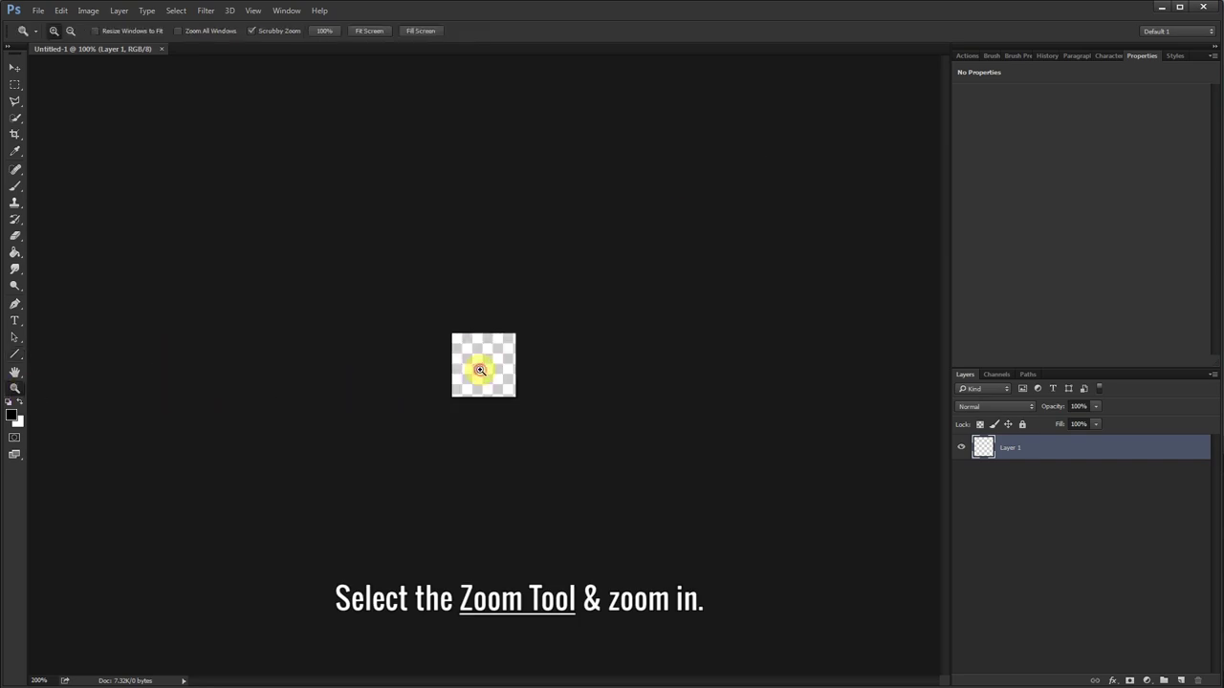
{"action": "left_click", "coordinate": [480, 370]}
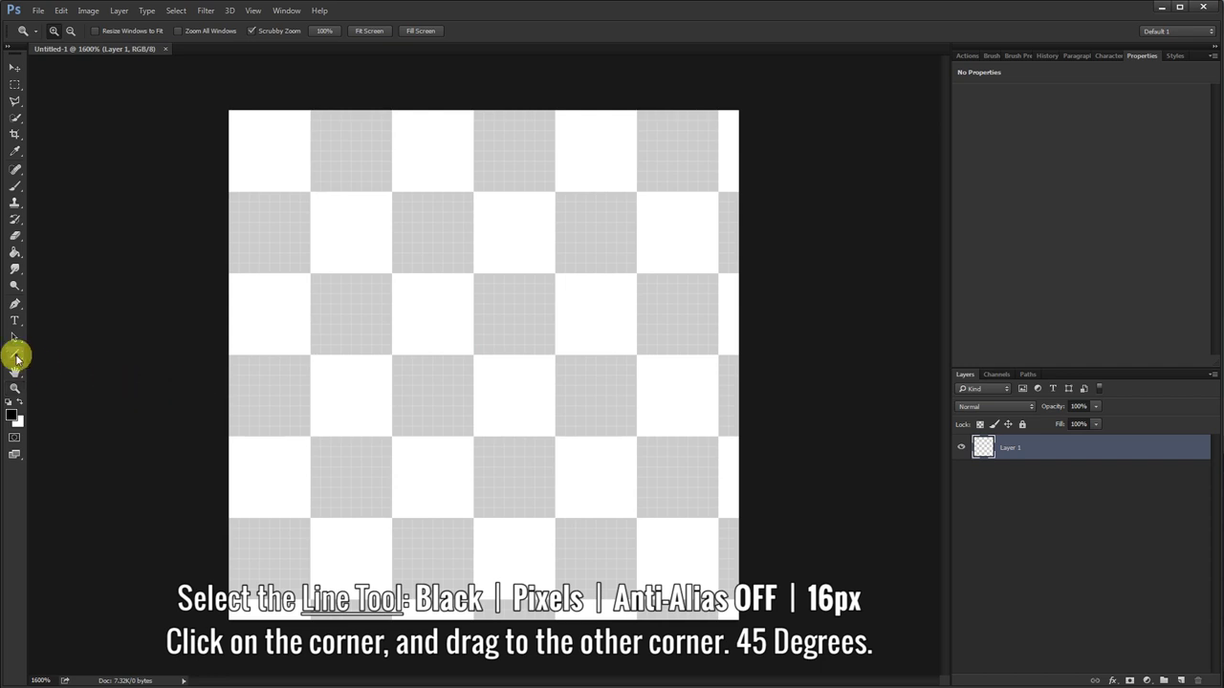
{"action": "left_click", "coordinate": [15, 355]}
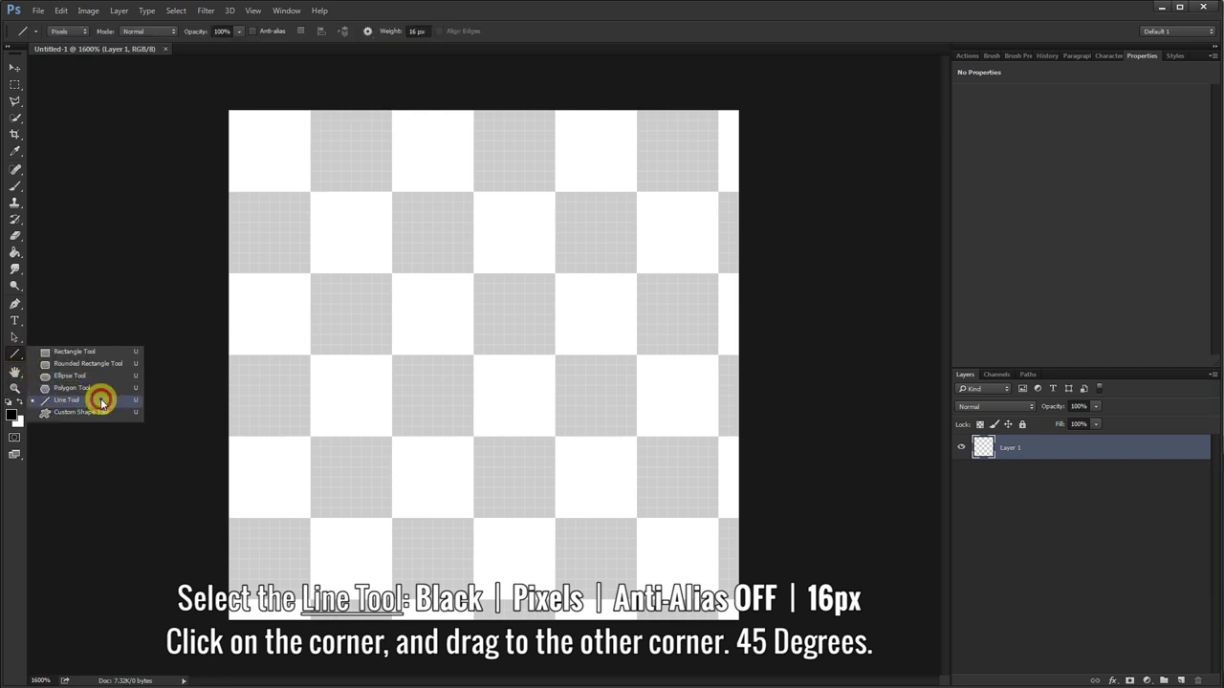
{"action": "left_click", "coordinate": [101, 401]}
{"action": "left_click", "coordinate": [12, 414]}
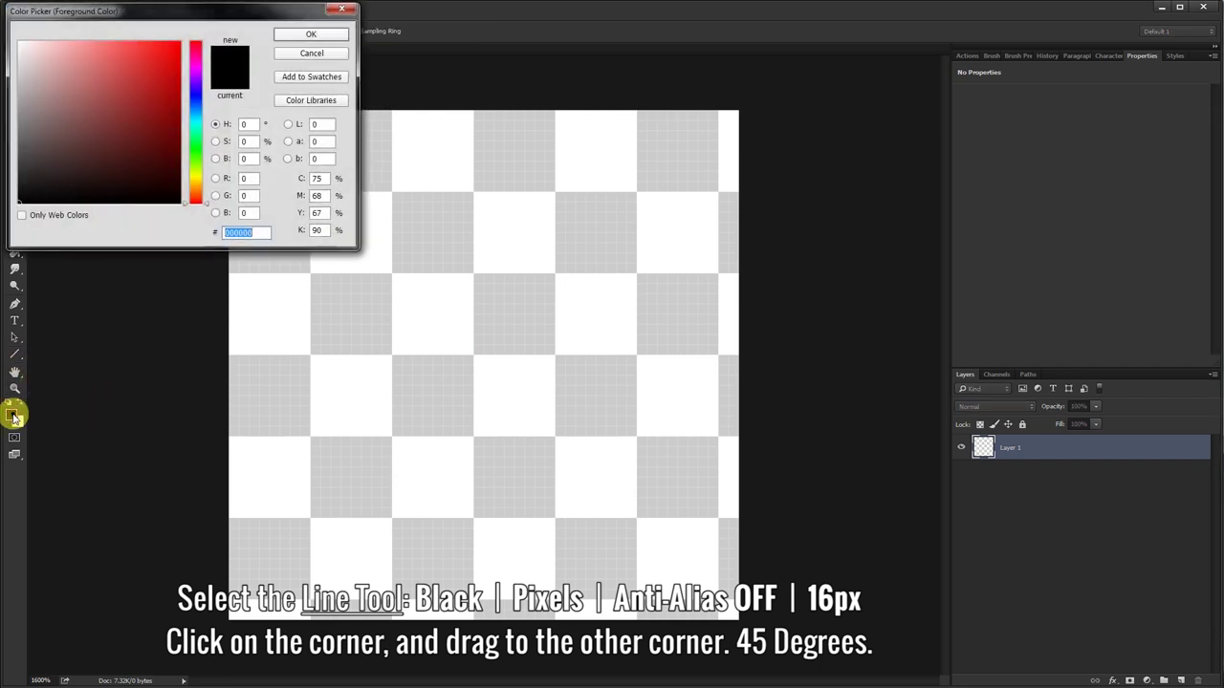
{"action": "left_click", "coordinate": [308, 36]}
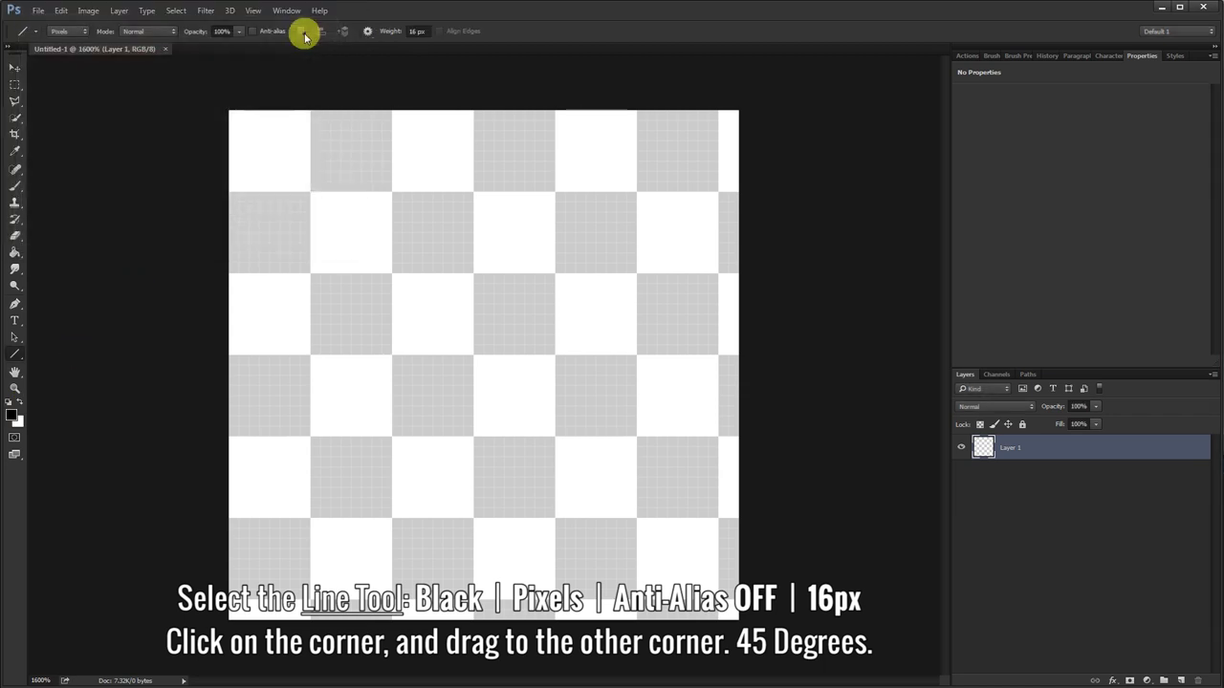
{"action": "left_click", "coordinate": [83, 35]}
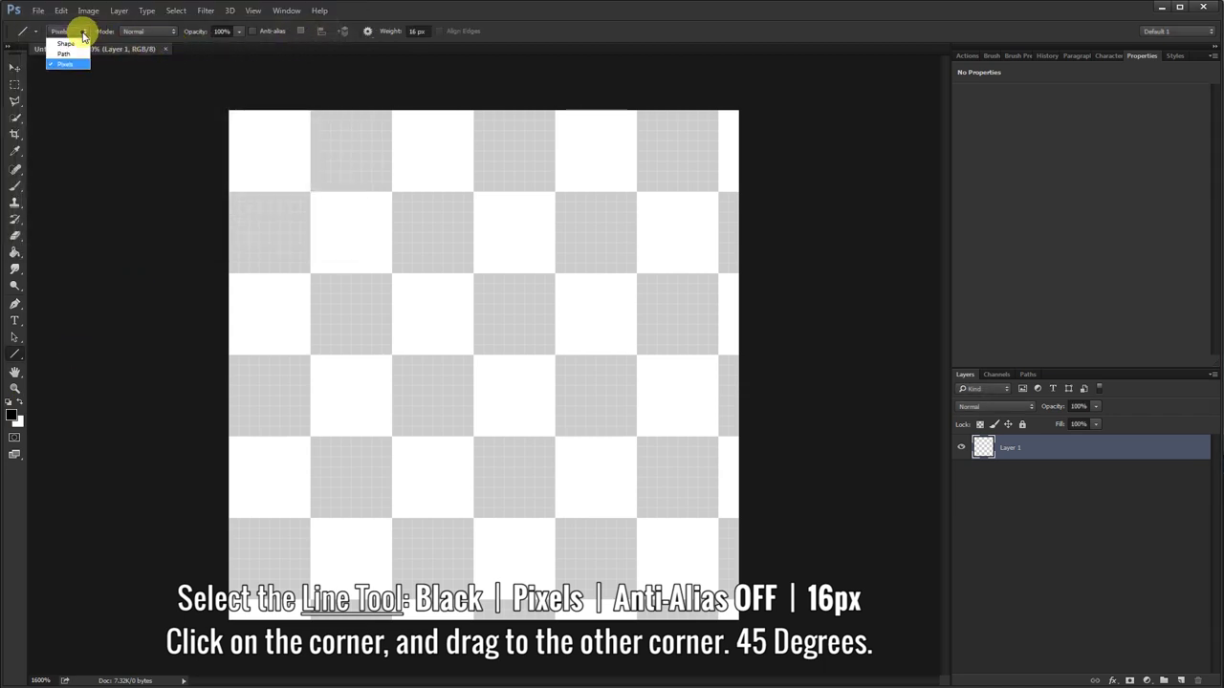
{"action": "left_click", "coordinate": [83, 35]}
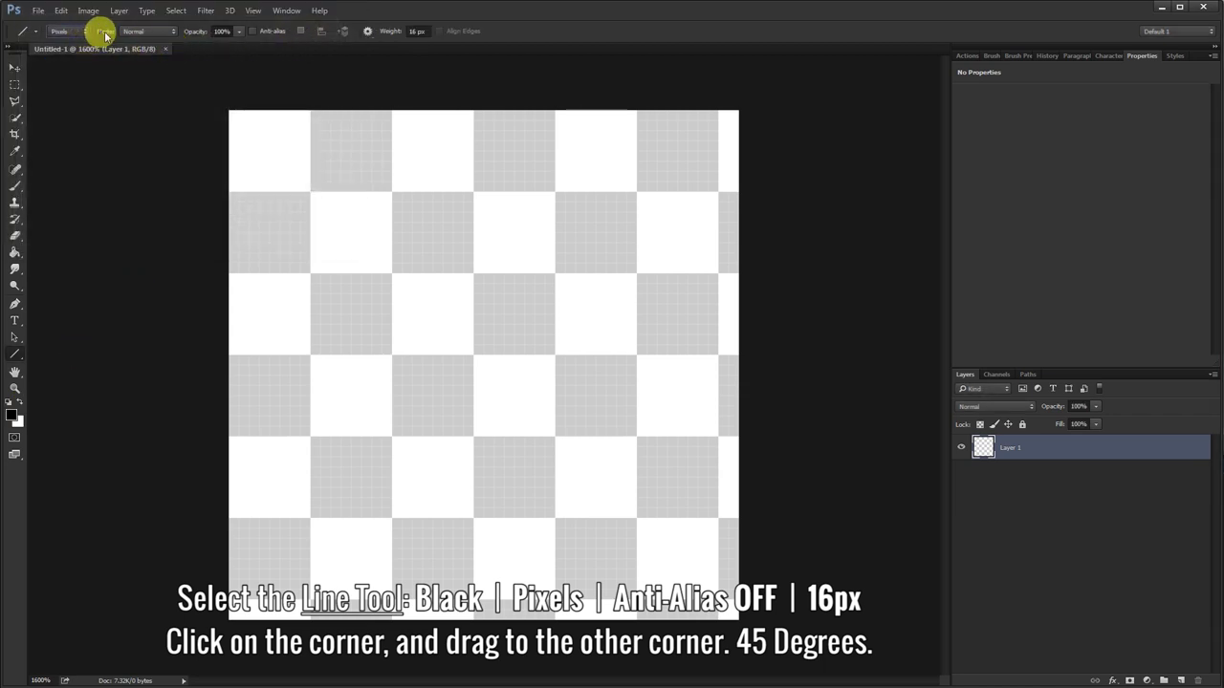
{"action": "left_click", "coordinate": [269, 36]}
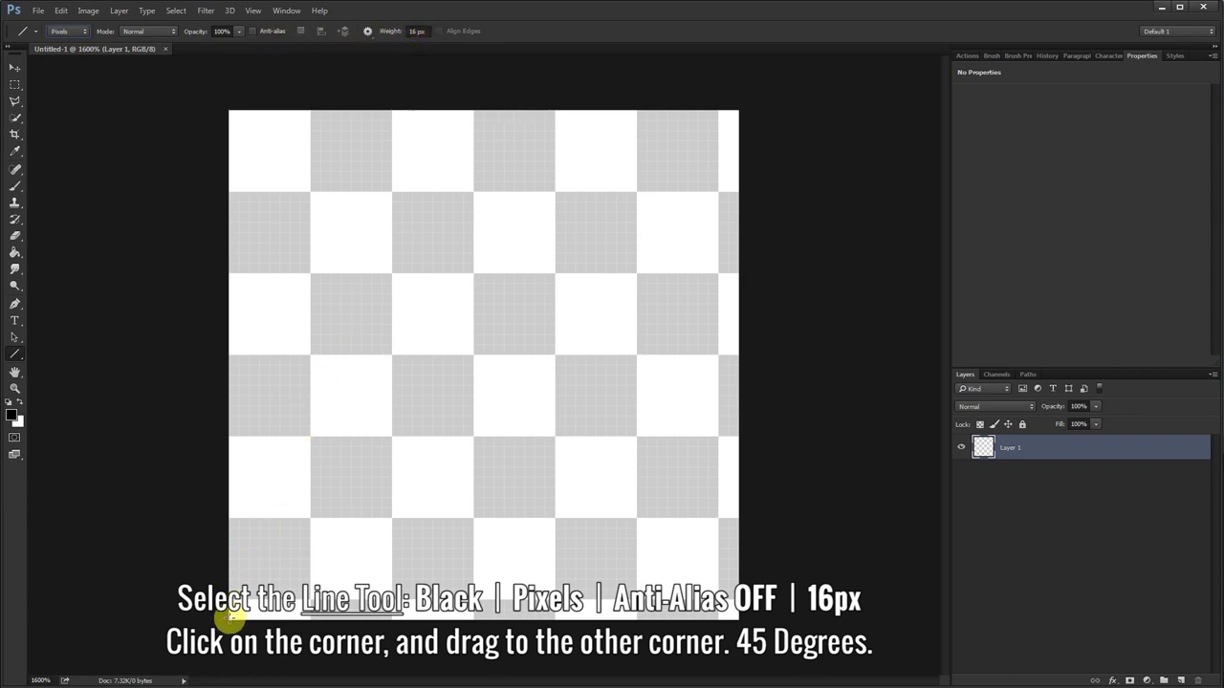
{"action": "left_click_drag", "start_coordinate": [229, 619], "coordinate": [736, 112]}
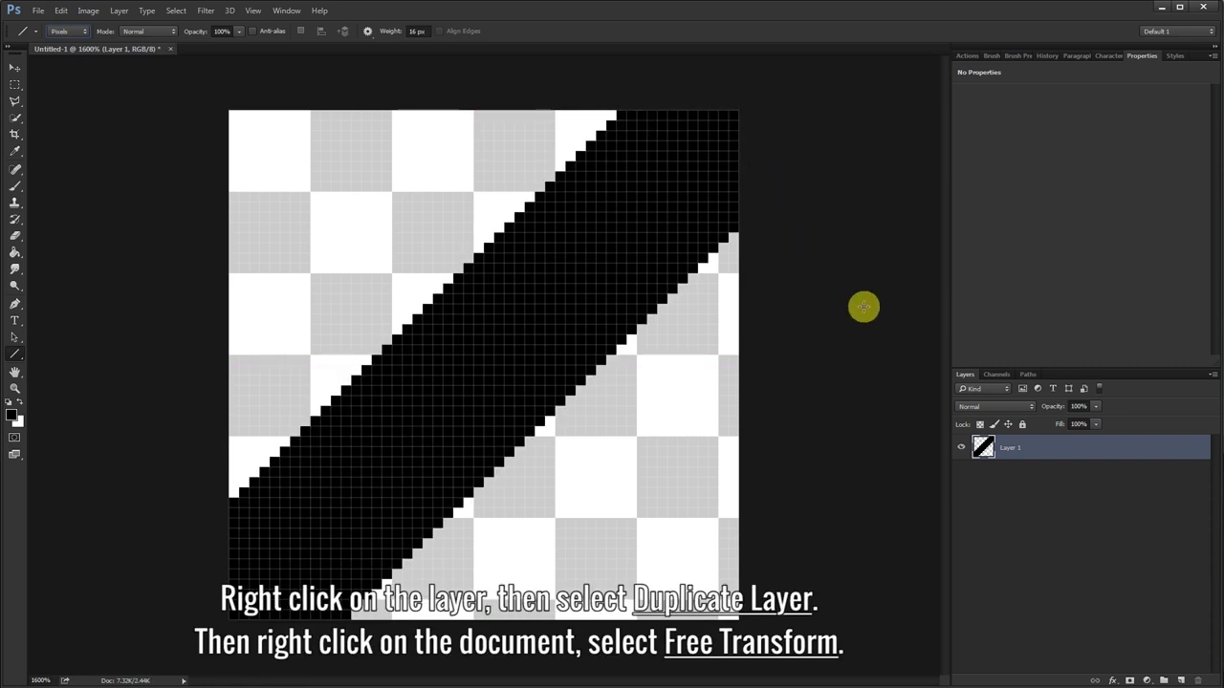
Duplicate Layer 1 as Layer 1 copy
{"action": "right_click", "coordinate": [1018, 436]}
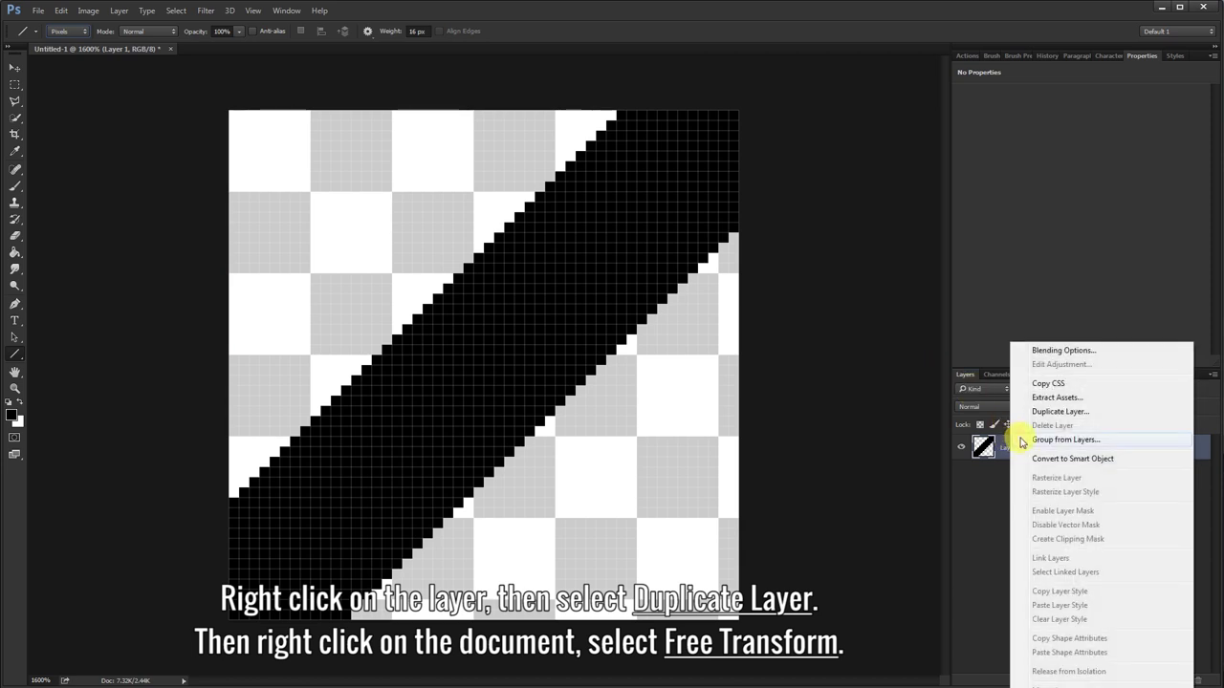
{"action": "left_click", "coordinate": [1047, 412]}
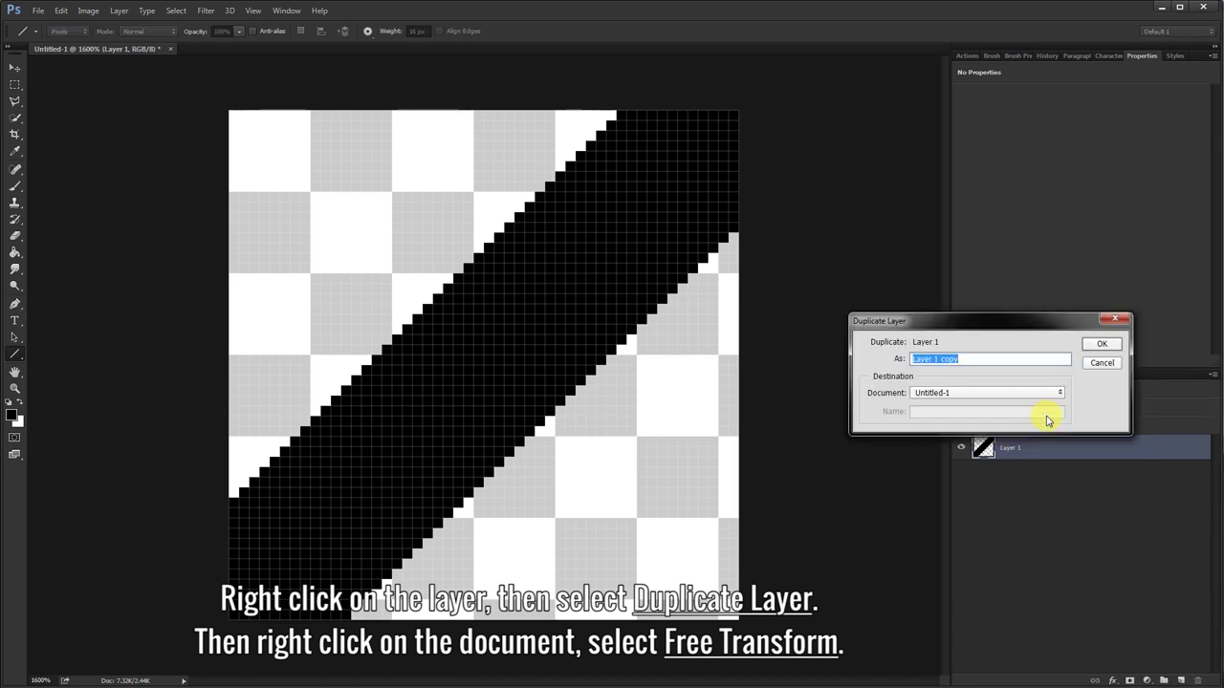
{"action": "left_click", "coordinate": [1104, 344]}
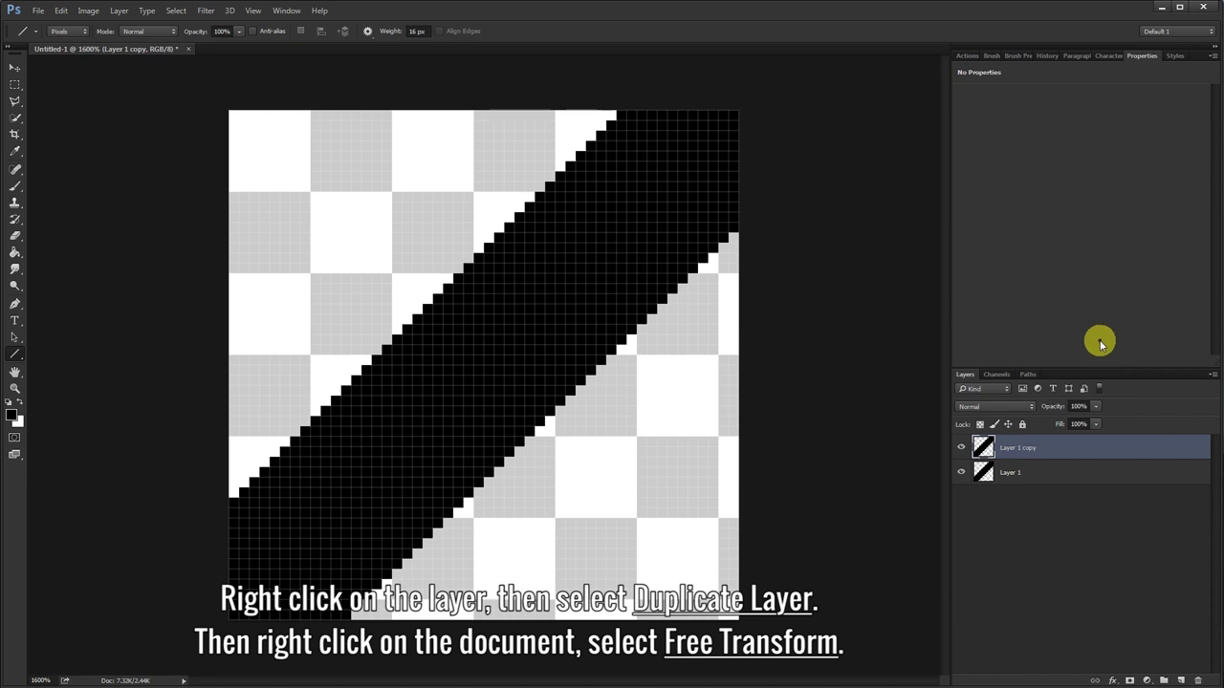
Free-transform Layer 1 copy 25 px right and down into the bottom-right corner
{"action": "right_click", "coordinate": [494, 357]}
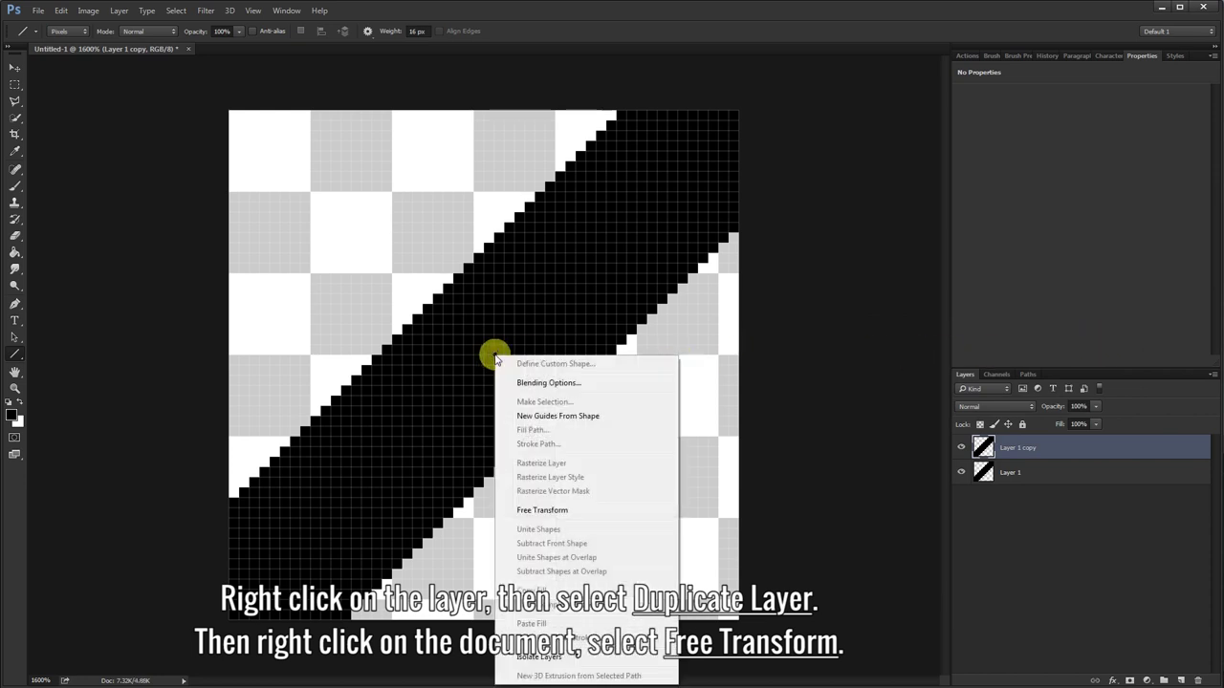
{"action": "left_click", "coordinate": [562, 512]}
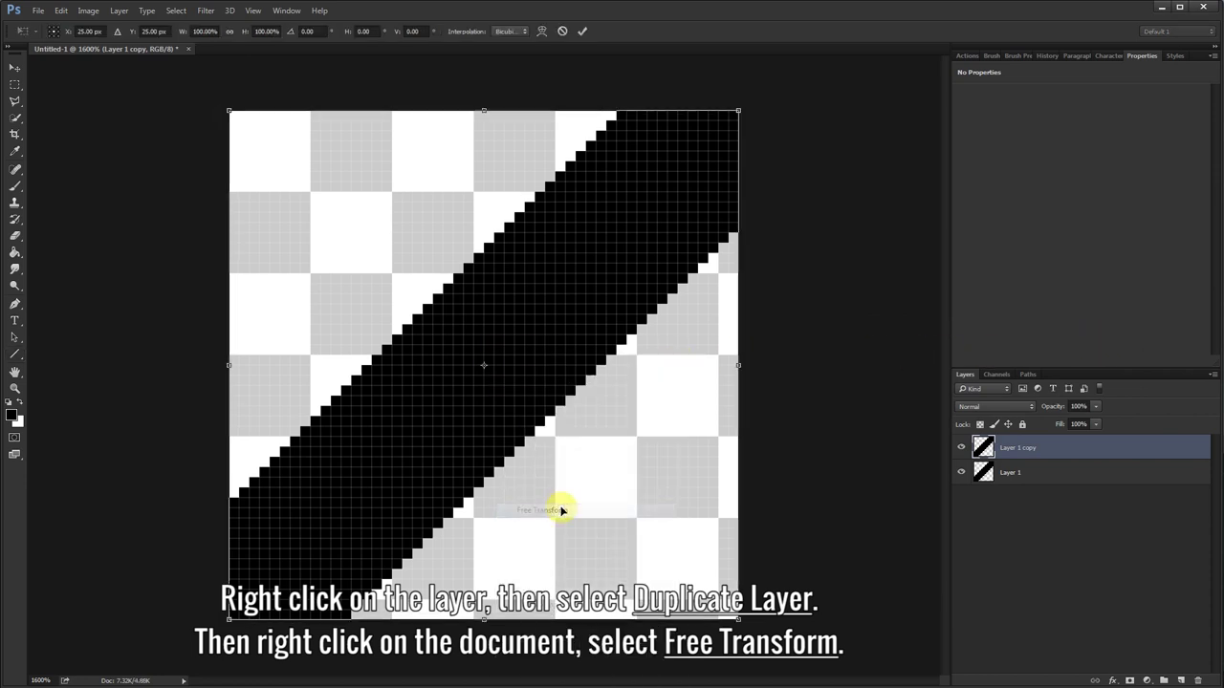
{"action": "left_click_drag", "start_coordinate": [516, 326], "coordinate": [727, 525]}
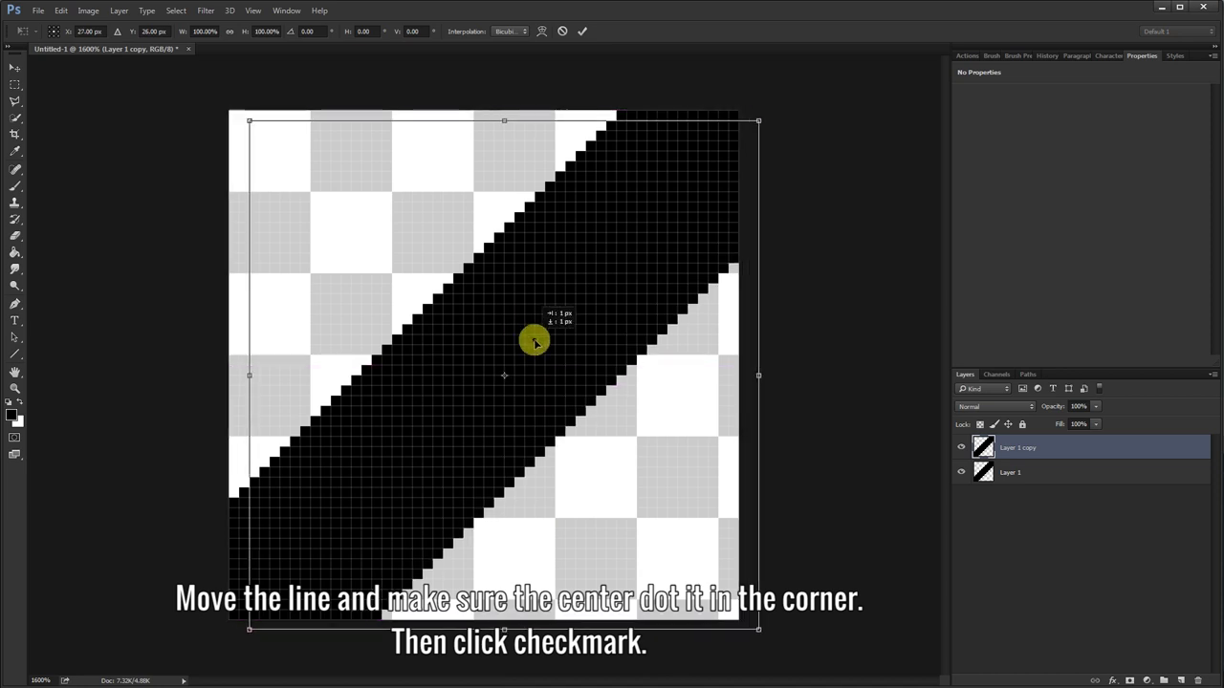
{"action": "left_click_drag", "start_coordinate": [726, 525], "coordinate": [764, 574]}
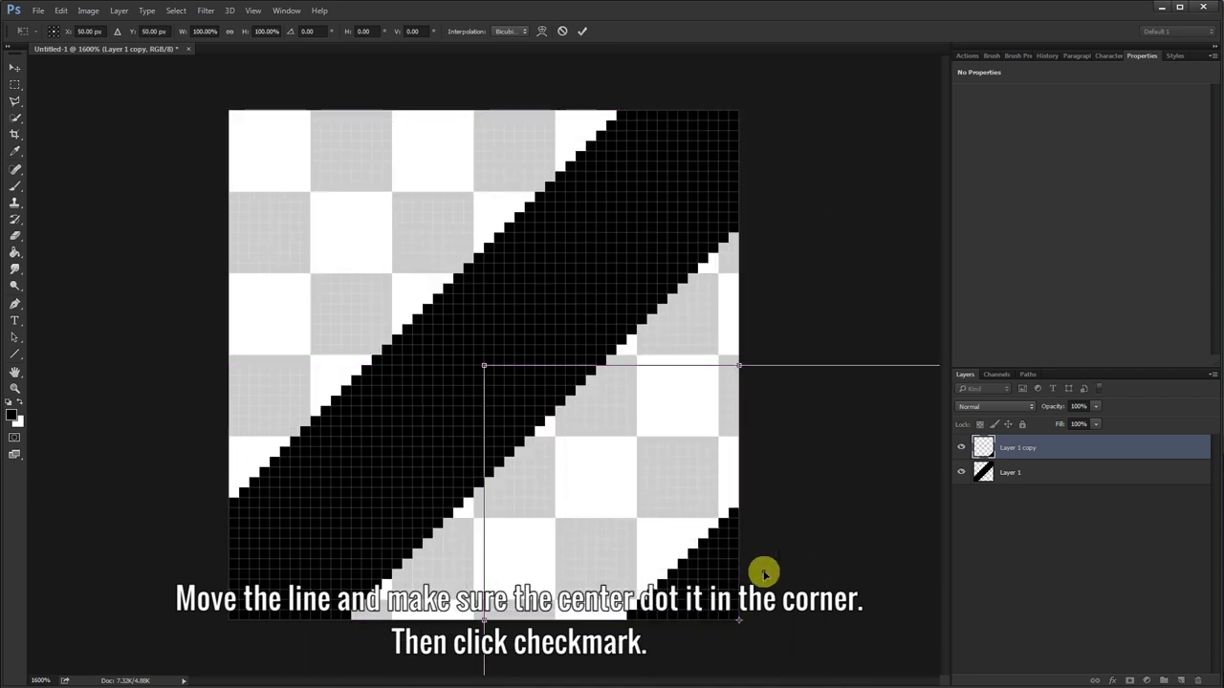
{"action": "left_click", "coordinate": [582, 32]}
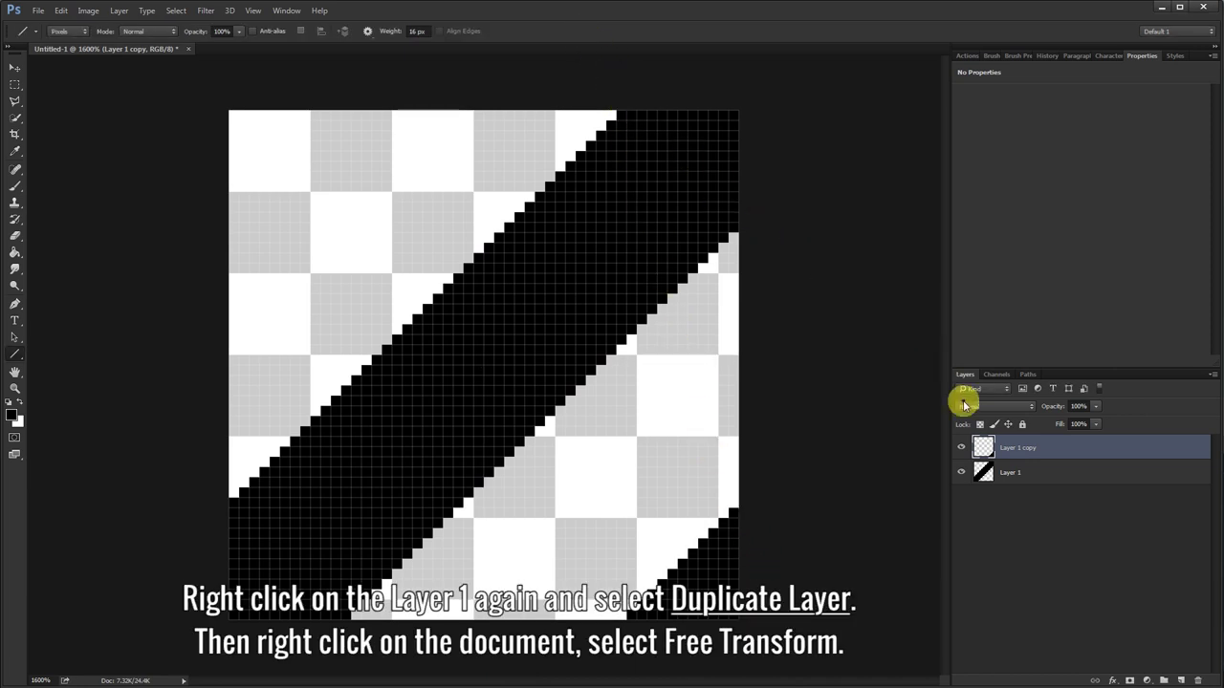
Duplicate Layer 1 again as Layer 1 copy 2
{"action": "right_click", "coordinate": [1031, 473]}
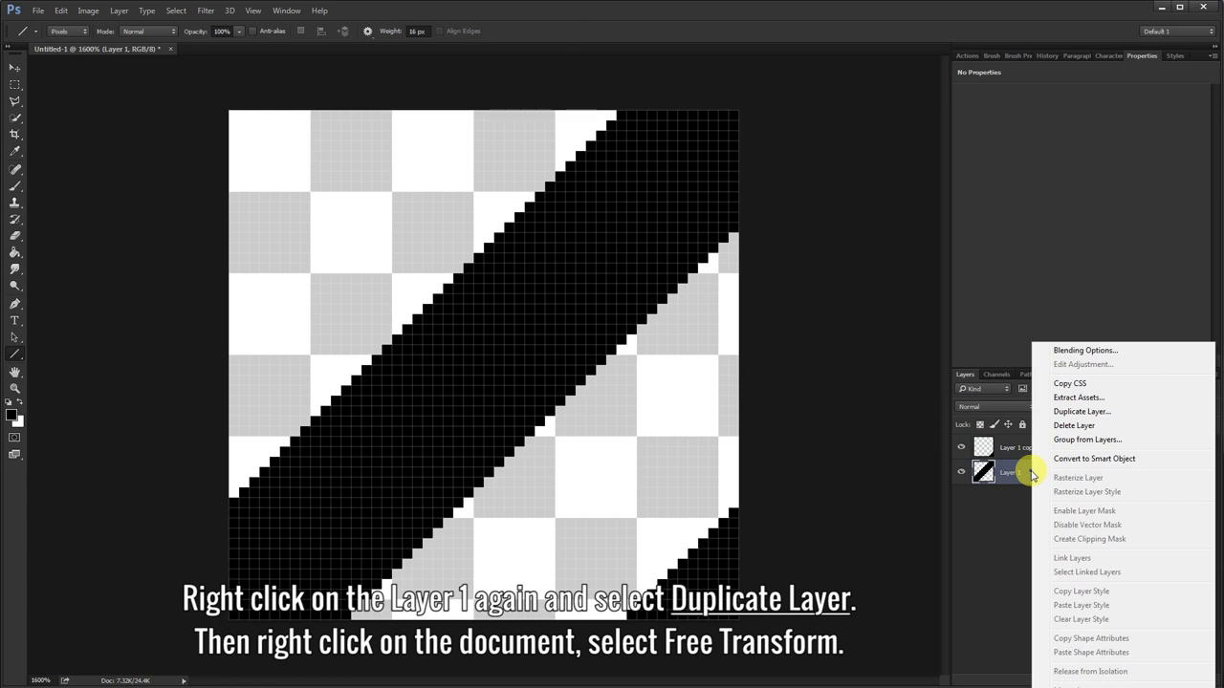
{"action": "left_click", "coordinate": [1074, 413]}
{"action": "left_click", "coordinate": [1098, 346]}
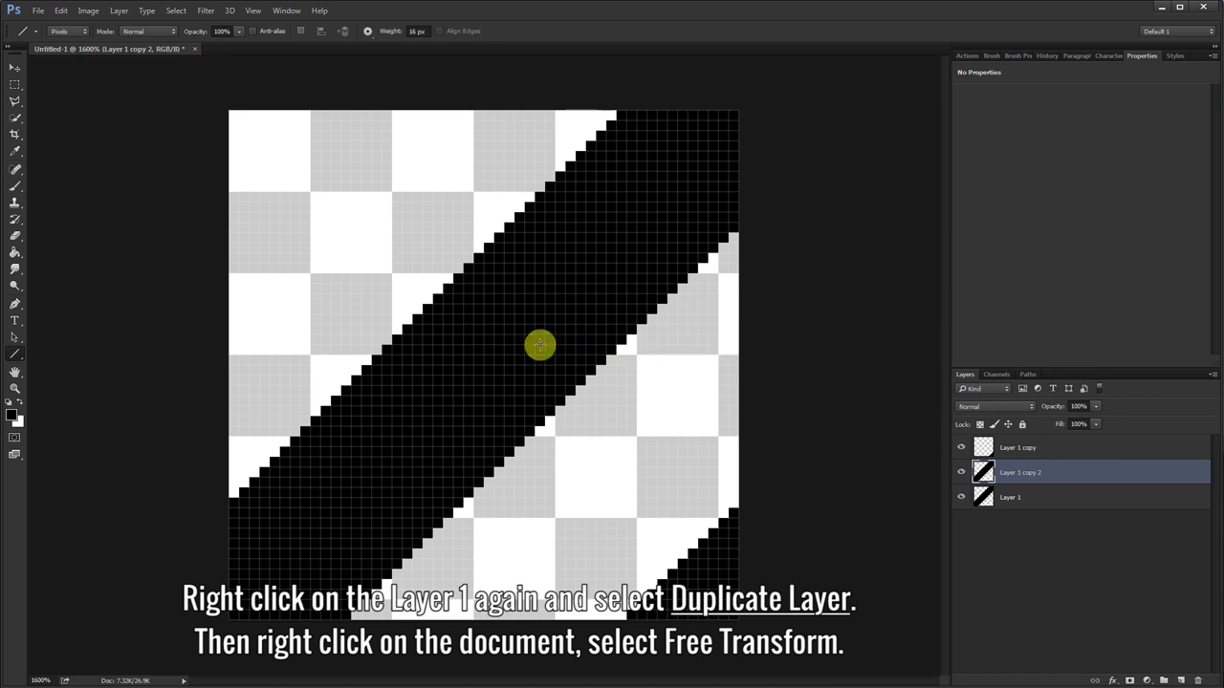
Free-transform Layer 1 copy 2 up and left so its stripe fills the top-left corner
{"action": "right_click", "coordinate": [495, 348]}
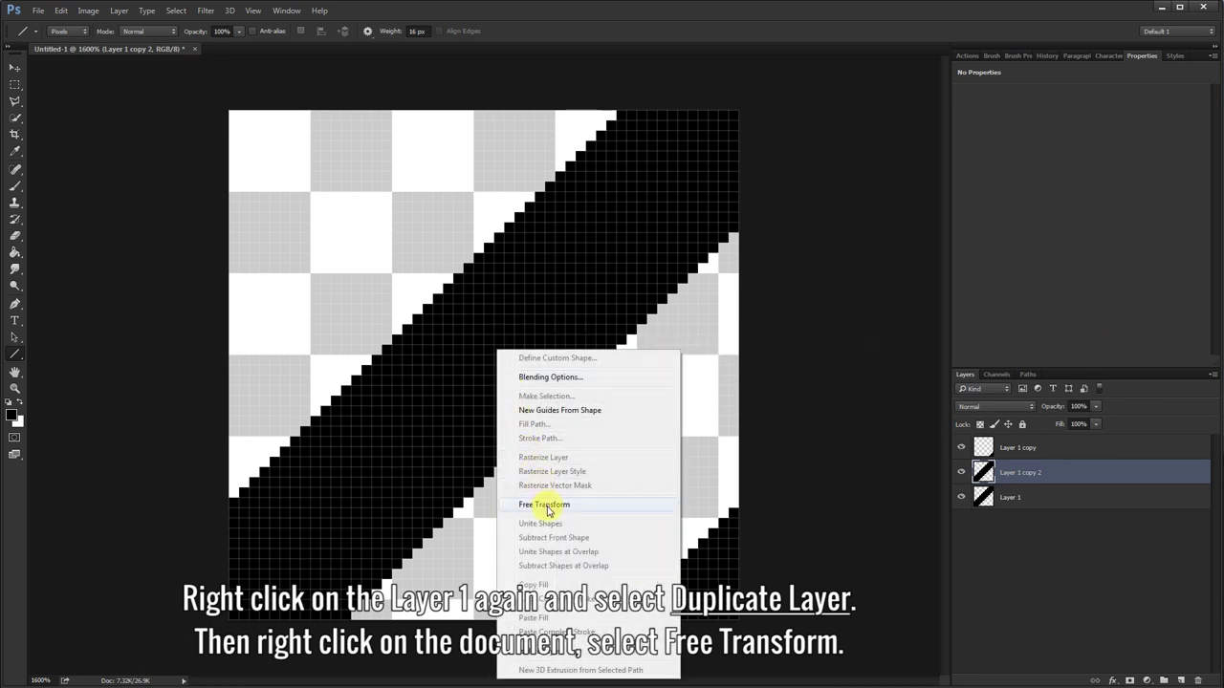
{"action": "left_click", "coordinate": [547, 505]}
{"action": "left_click_drag", "start_coordinate": [537, 383], "coordinate": [290, 134]}
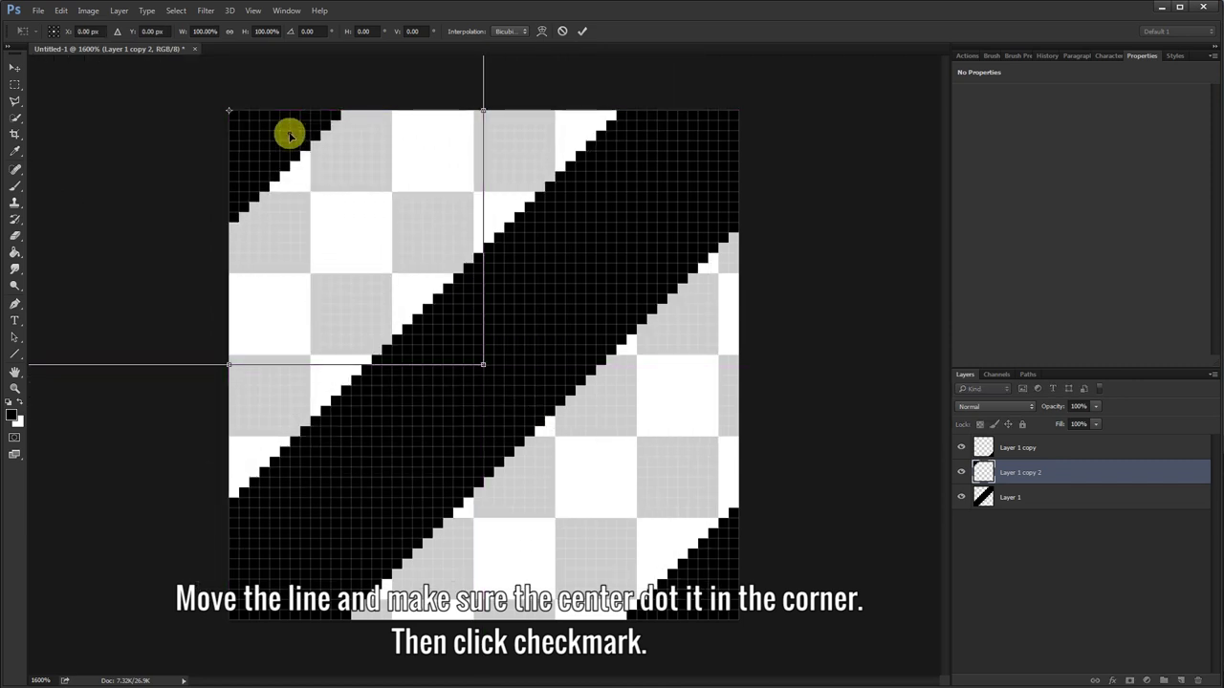
{"action": "left_click", "coordinate": [582, 34]}
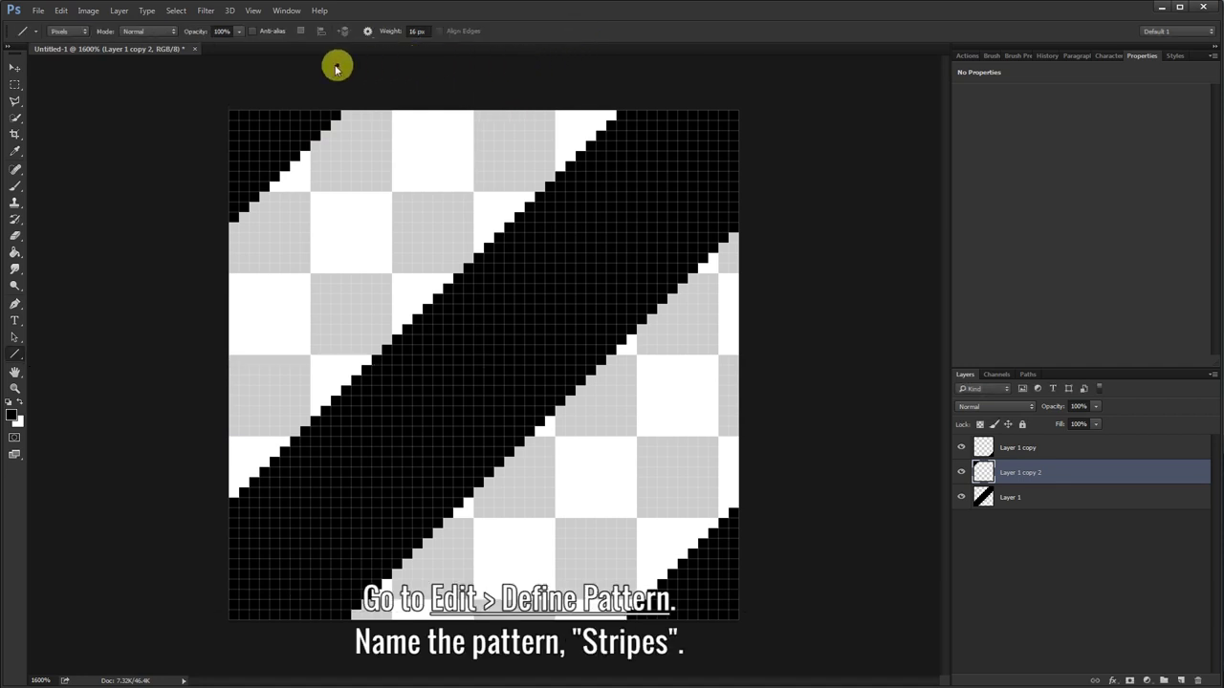
Define the 50×50 stripe tile as a pattern named 'Stripes' via Edit > Define Pattern
{"action": "left_click", "coordinate": [60, 11]}
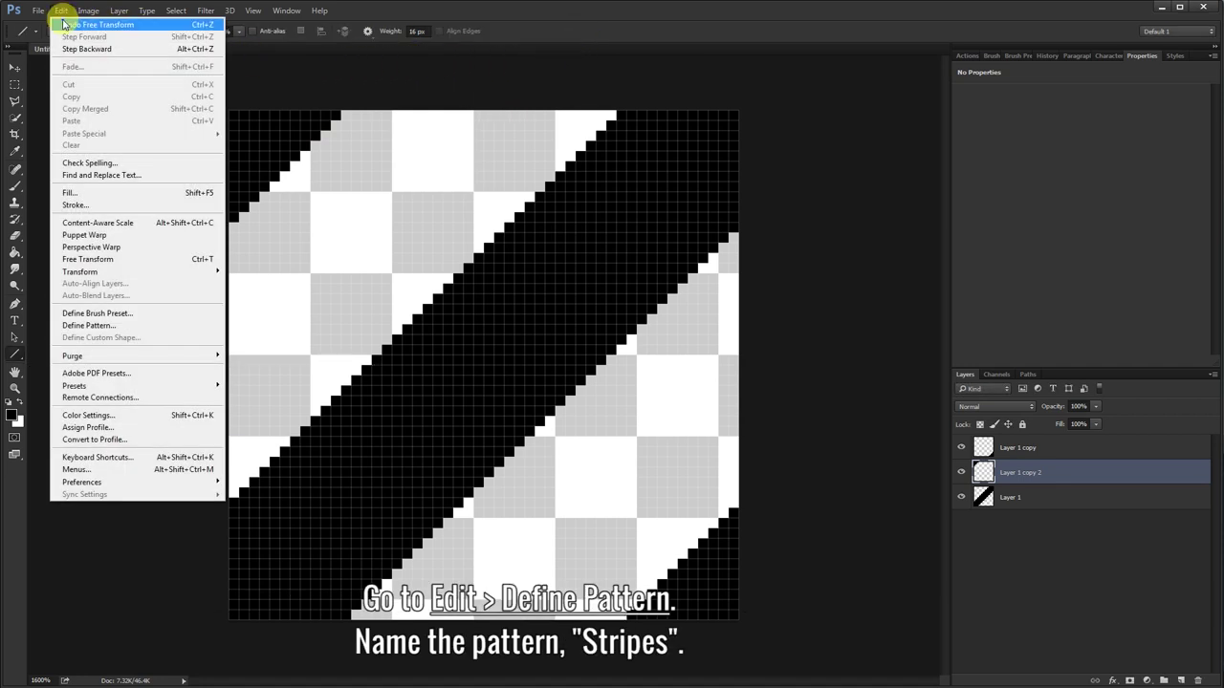
{"action": "left_click", "coordinate": [128, 329]}
{"action": "type", "text": "Stripes"}
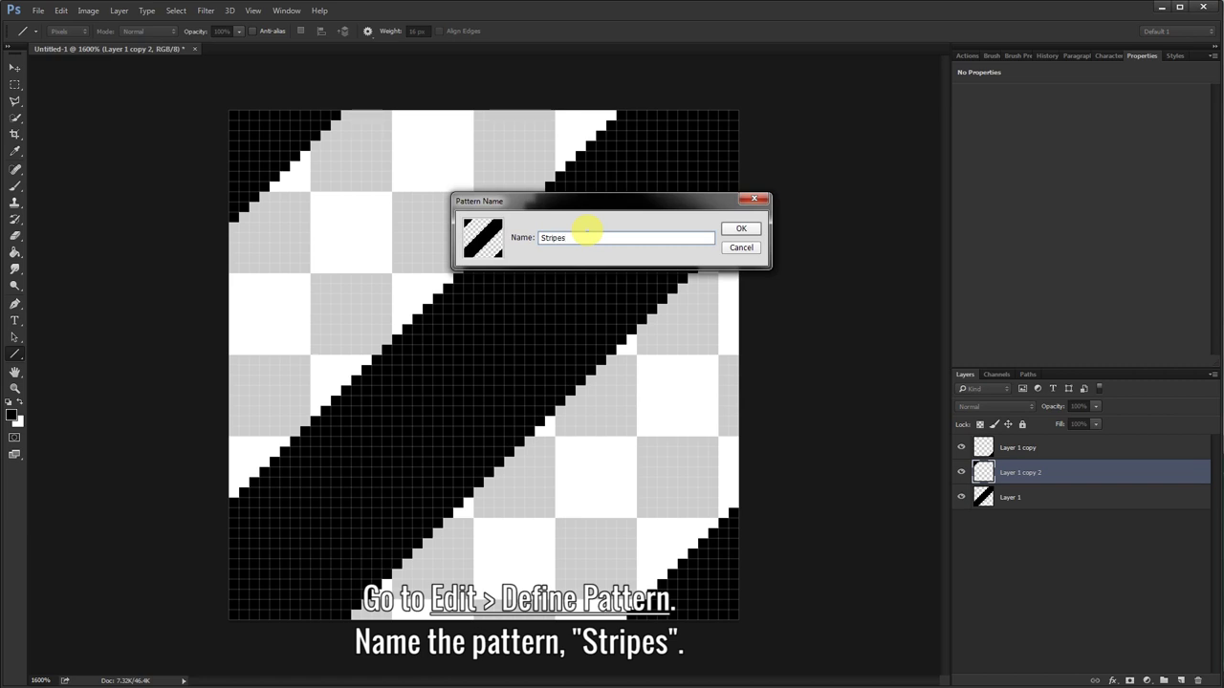
{"action": "left_click", "coordinate": [741, 231]}
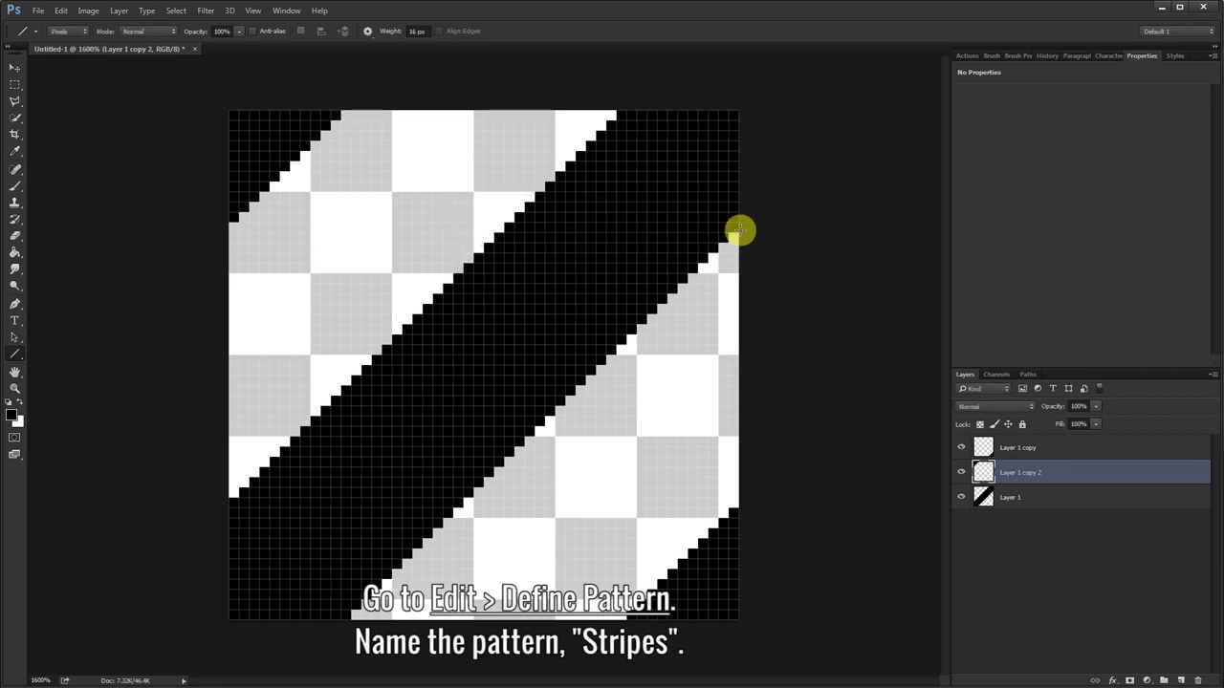
Create Untitled-2 at 1200 × 800 pixels with White background contents
{"action": "left_click", "coordinate": [39, 11]}
{"action": "left_click", "coordinate": [82, 24]}
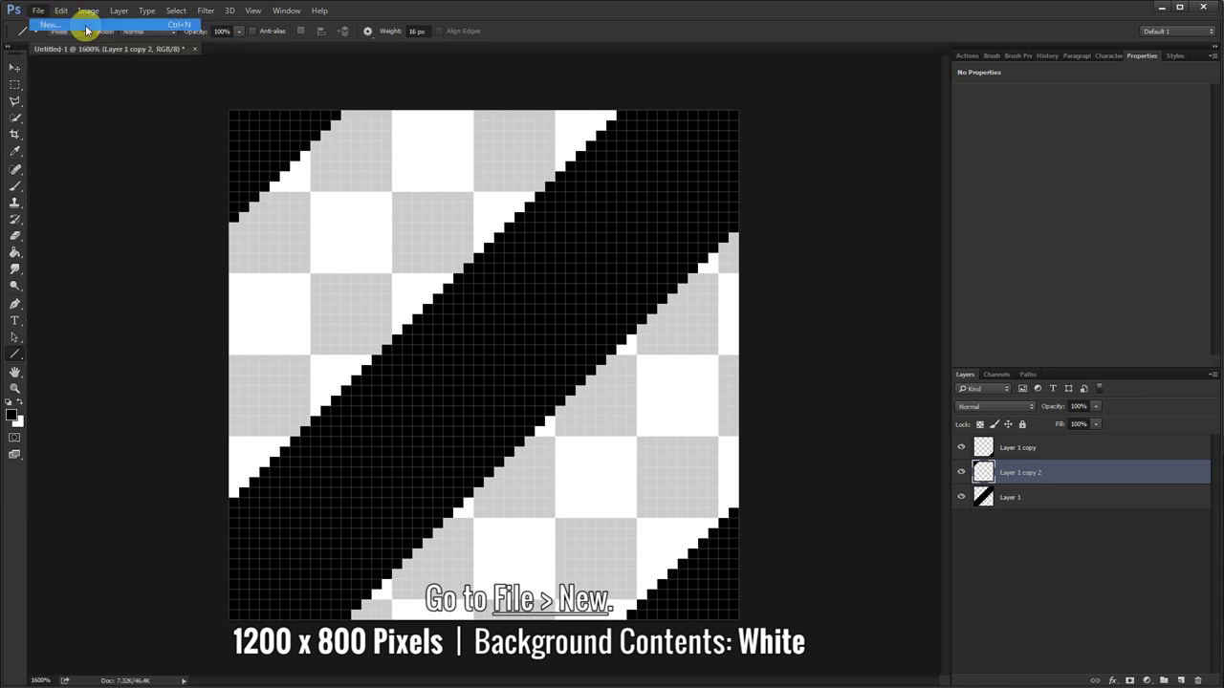
{"action": "left_click", "coordinate": [584, 207]}
{"action": "type", "text": "1200"}
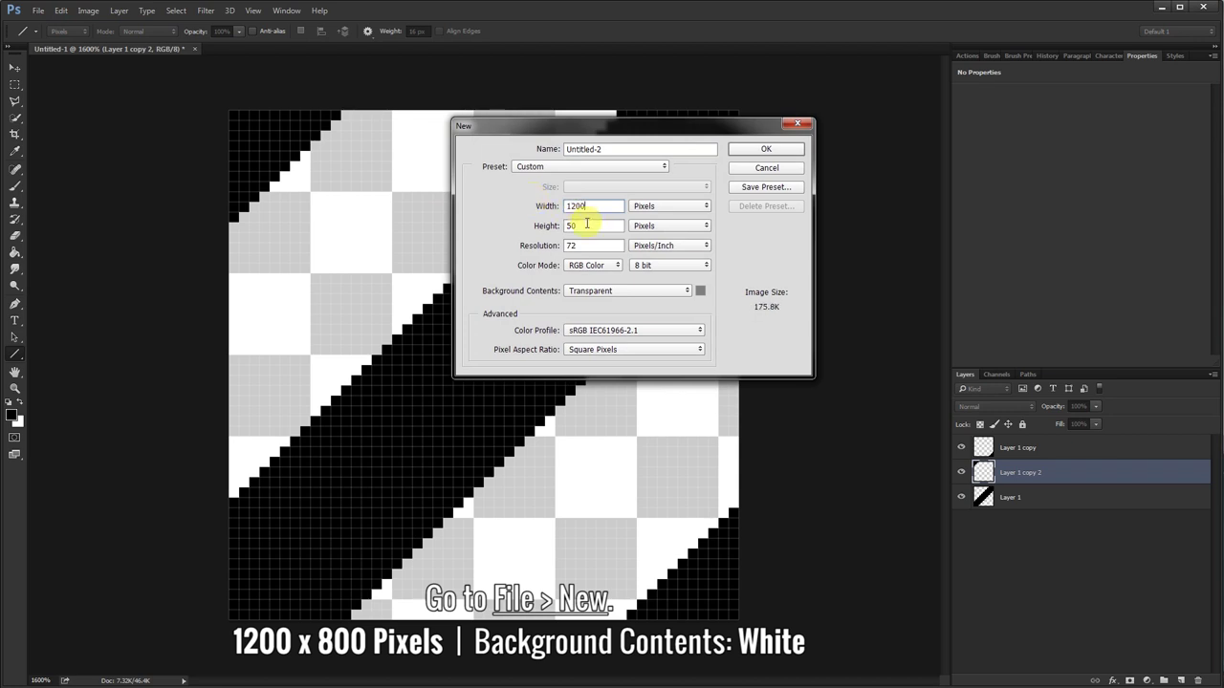
{"action": "type", "text": "800"}
{"action": "left_click", "coordinate": [620, 297]}
{"action": "left_click", "coordinate": [617, 304]}
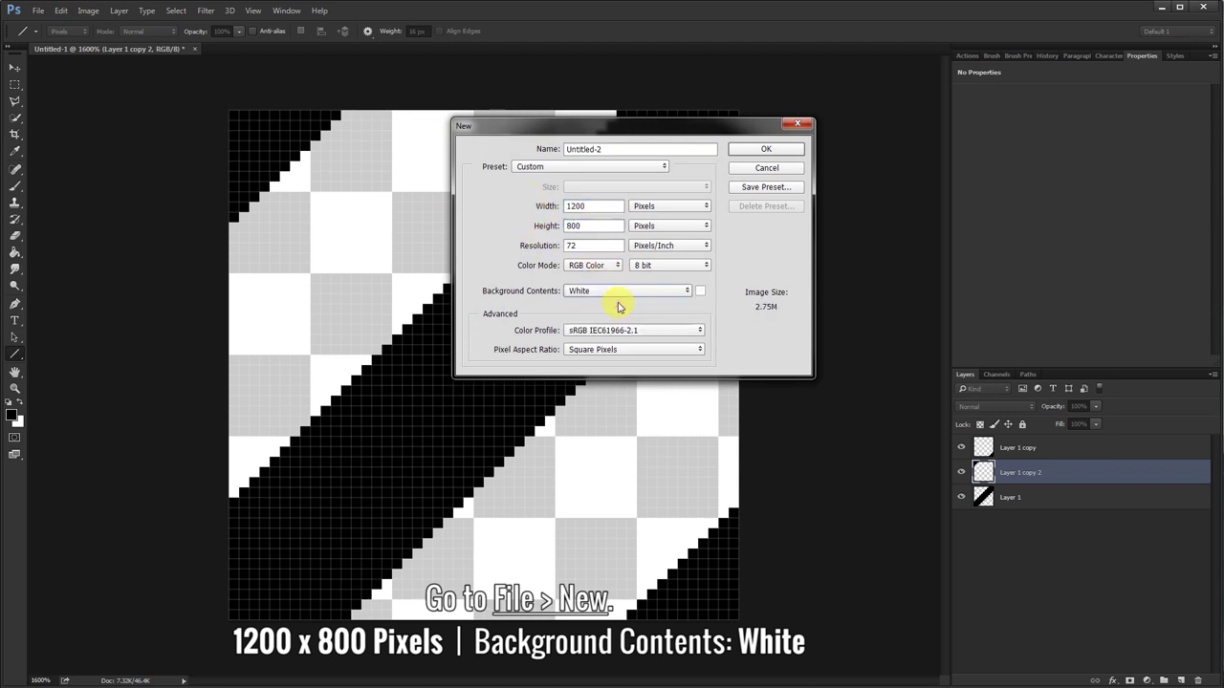
{"action": "left_click", "coordinate": [748, 152]}
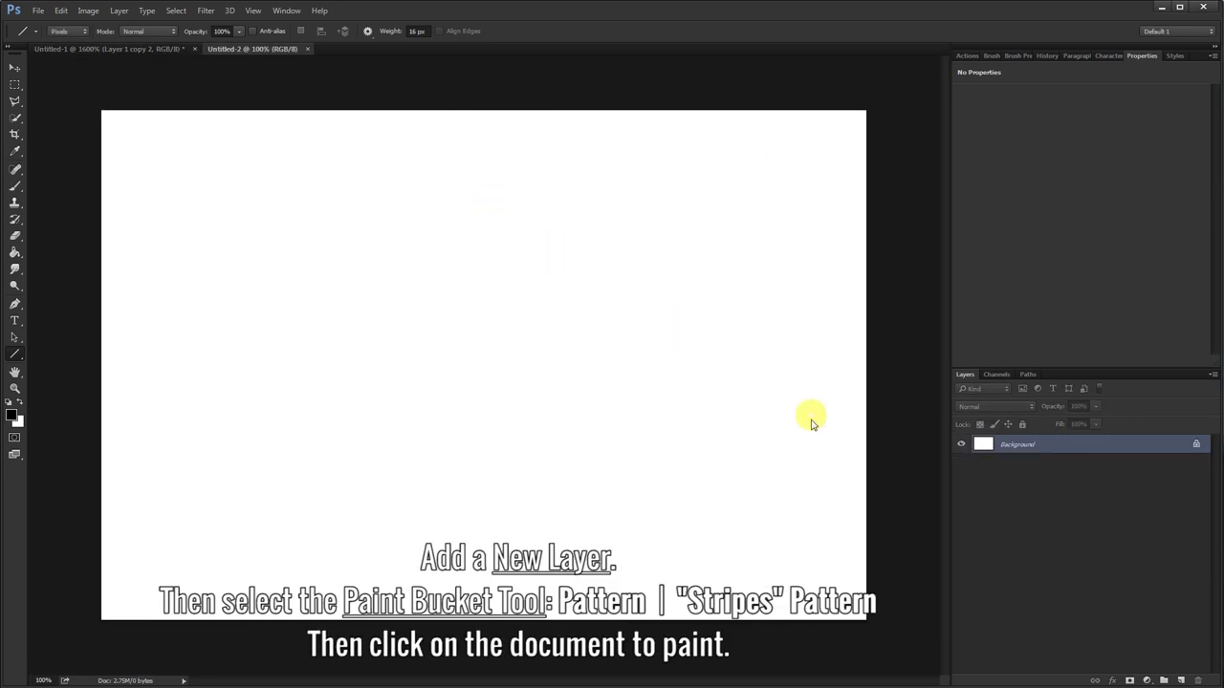
Add Layer 1 and Paint Bucket fill it with the Stripes pattern
{"action": "left_click", "coordinate": [1183, 681]}
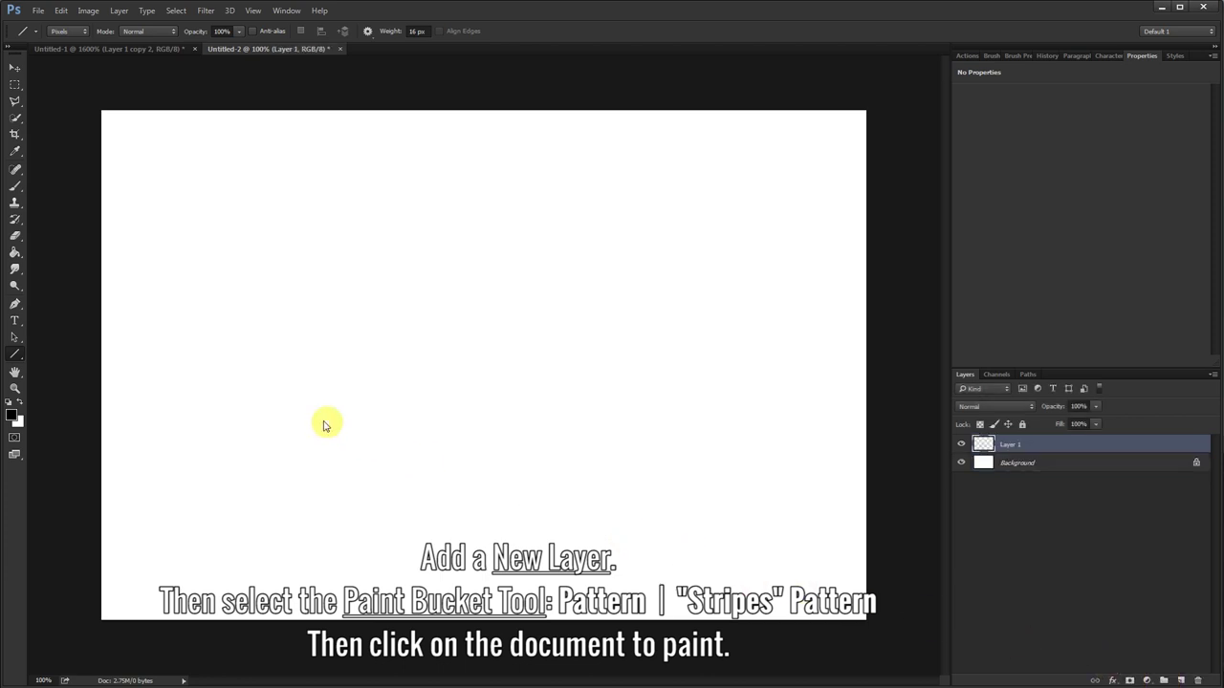
{"action": "left_click", "coordinate": [16, 253]}
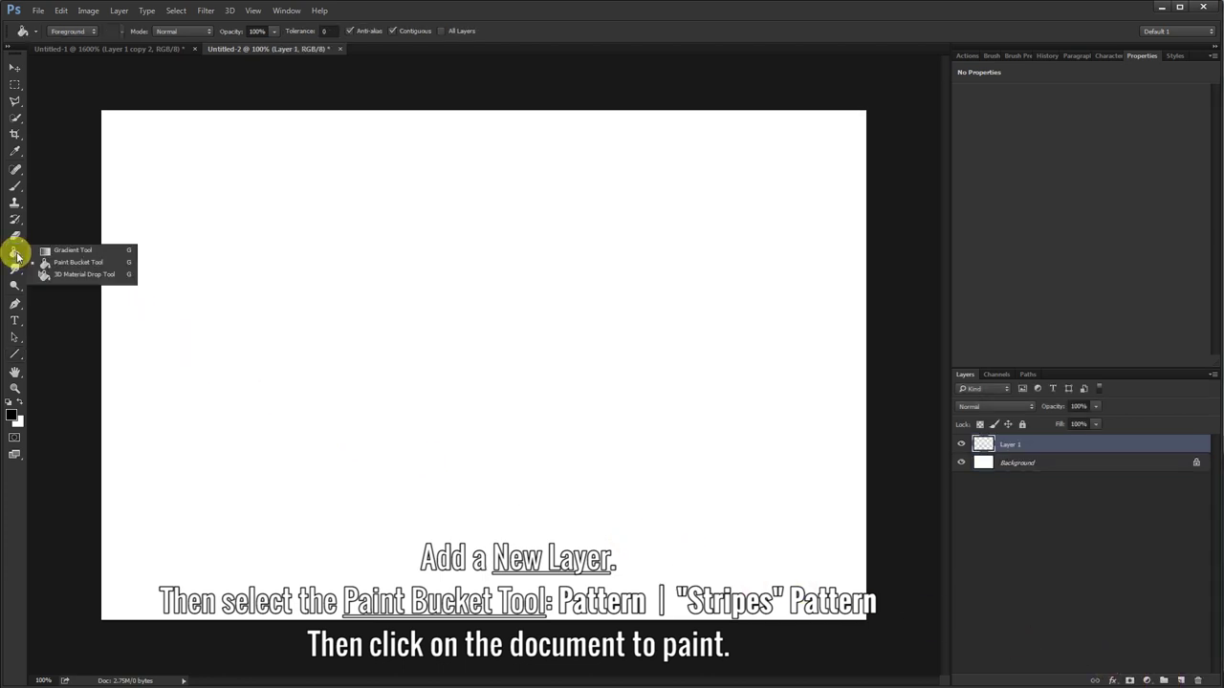
{"action": "left_click", "coordinate": [58, 267]}
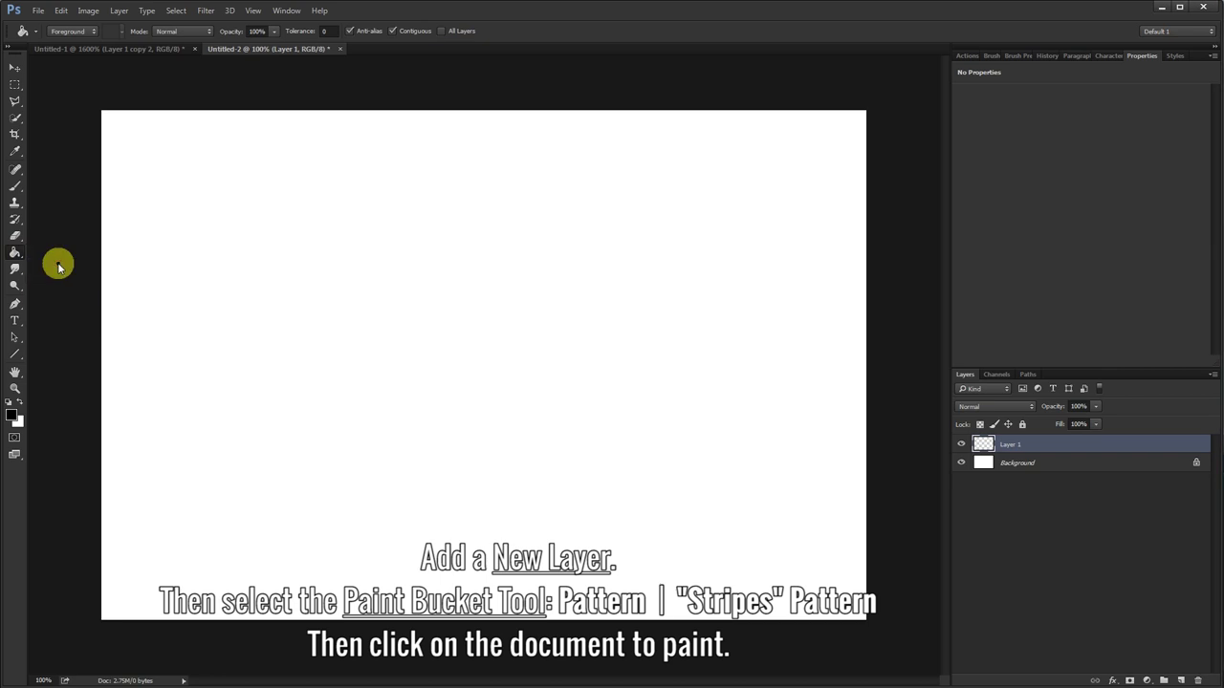
{"action": "left_click", "coordinate": [93, 33]}
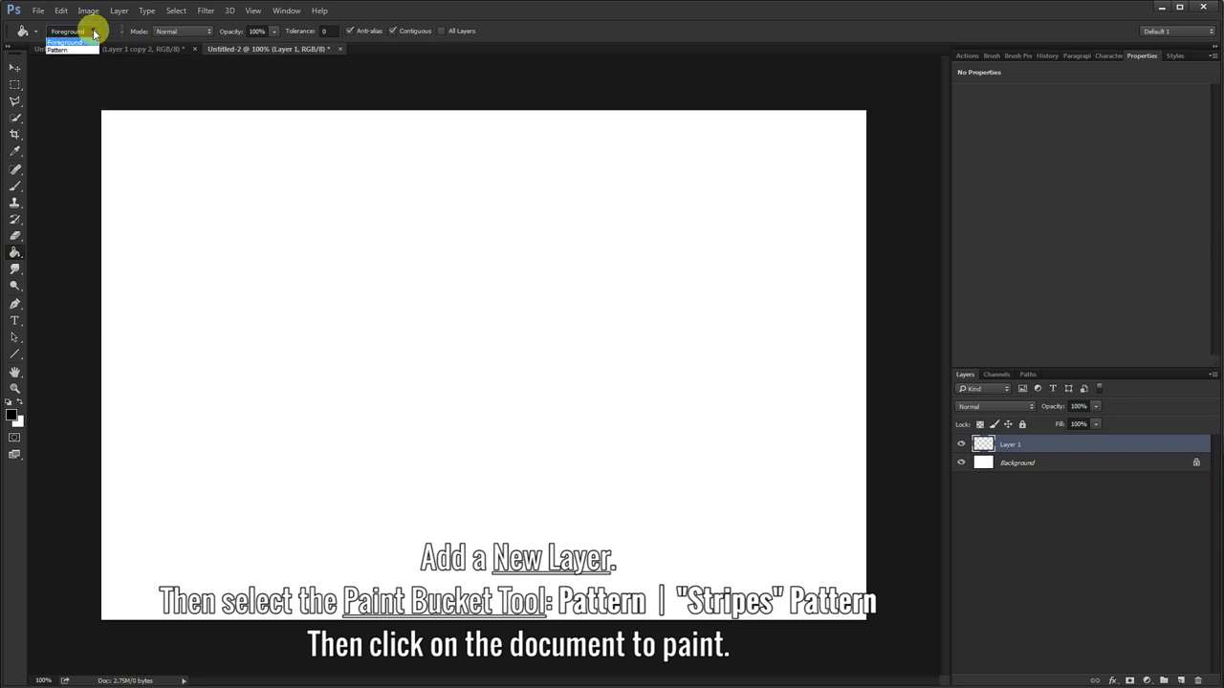
{"action": "left_click", "coordinate": [88, 49]}
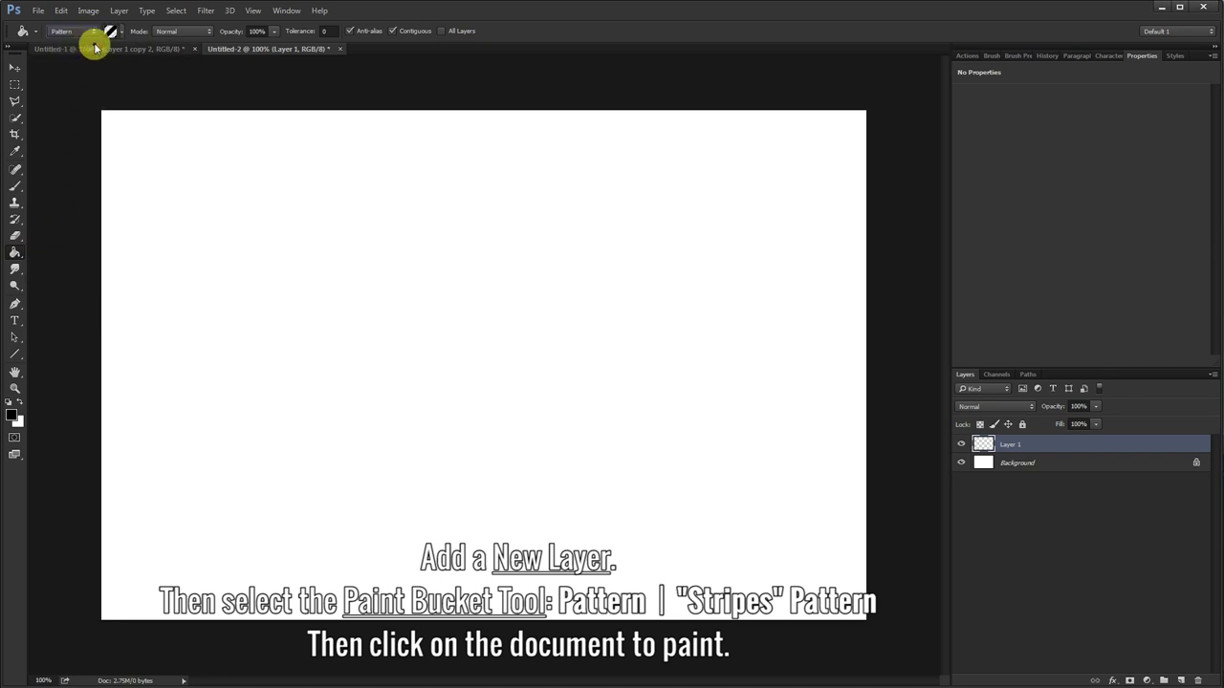
{"action": "left_click", "coordinate": [122, 34]}
{"action": "left_click", "coordinate": [63, 155]}
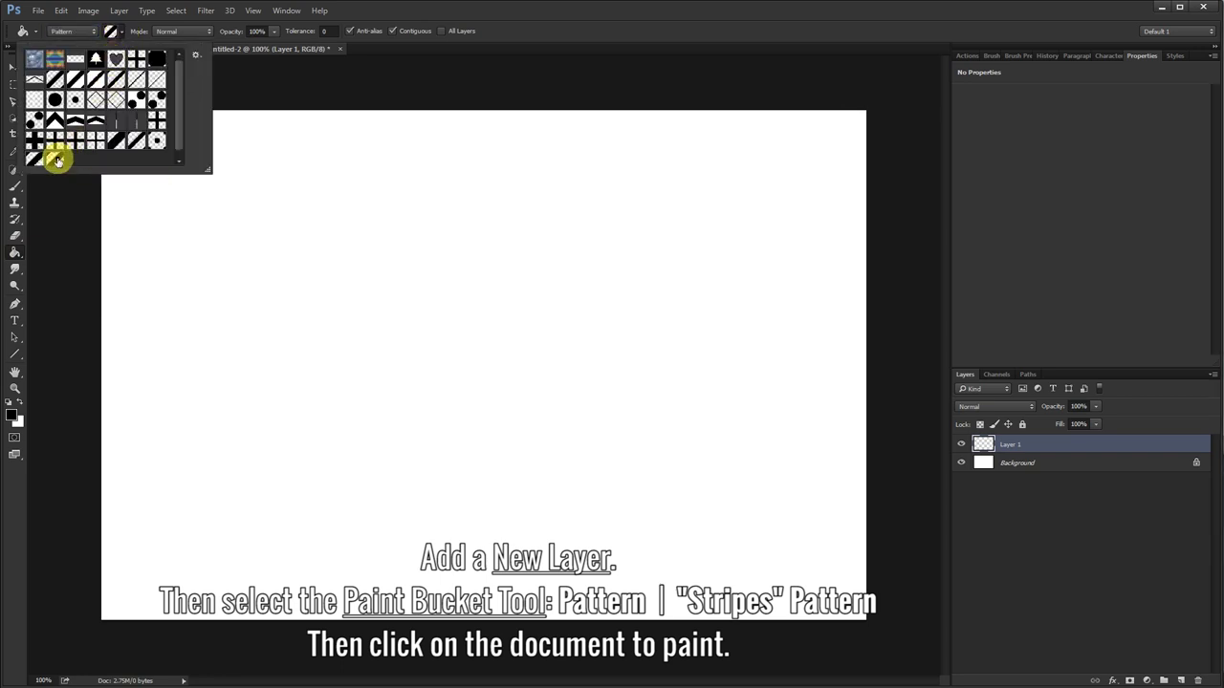
{"action": "left_click", "coordinate": [350, 15]}
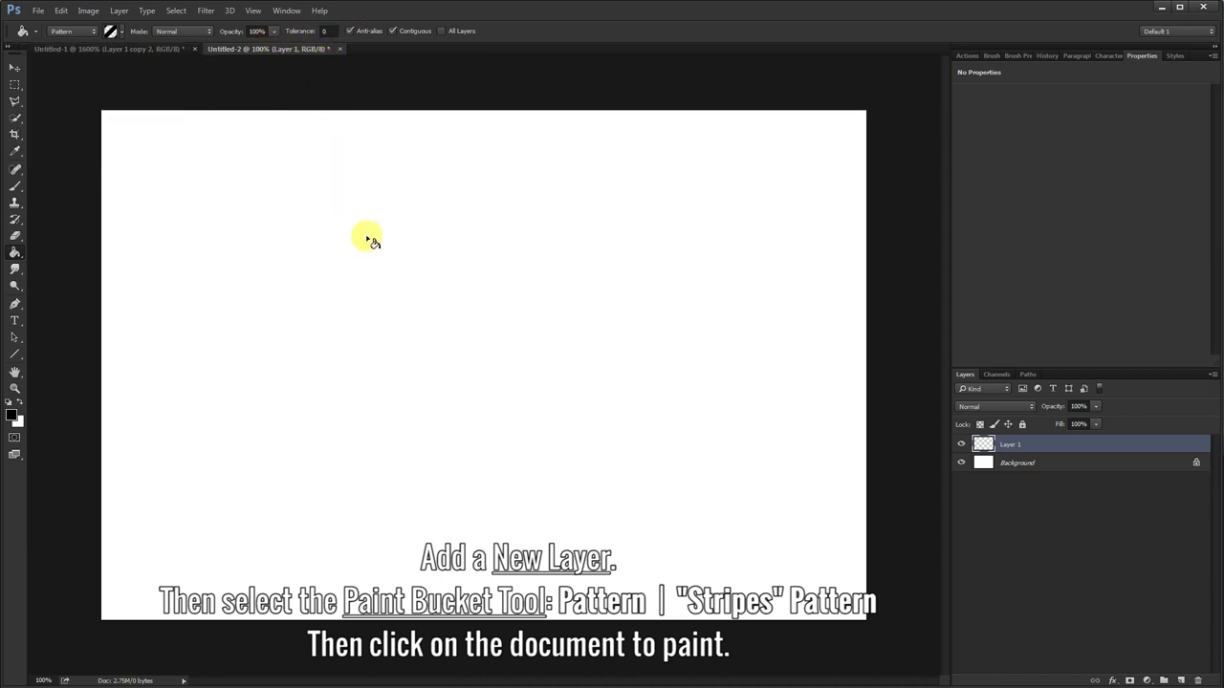
{"action": "left_click", "coordinate": [458, 387]}
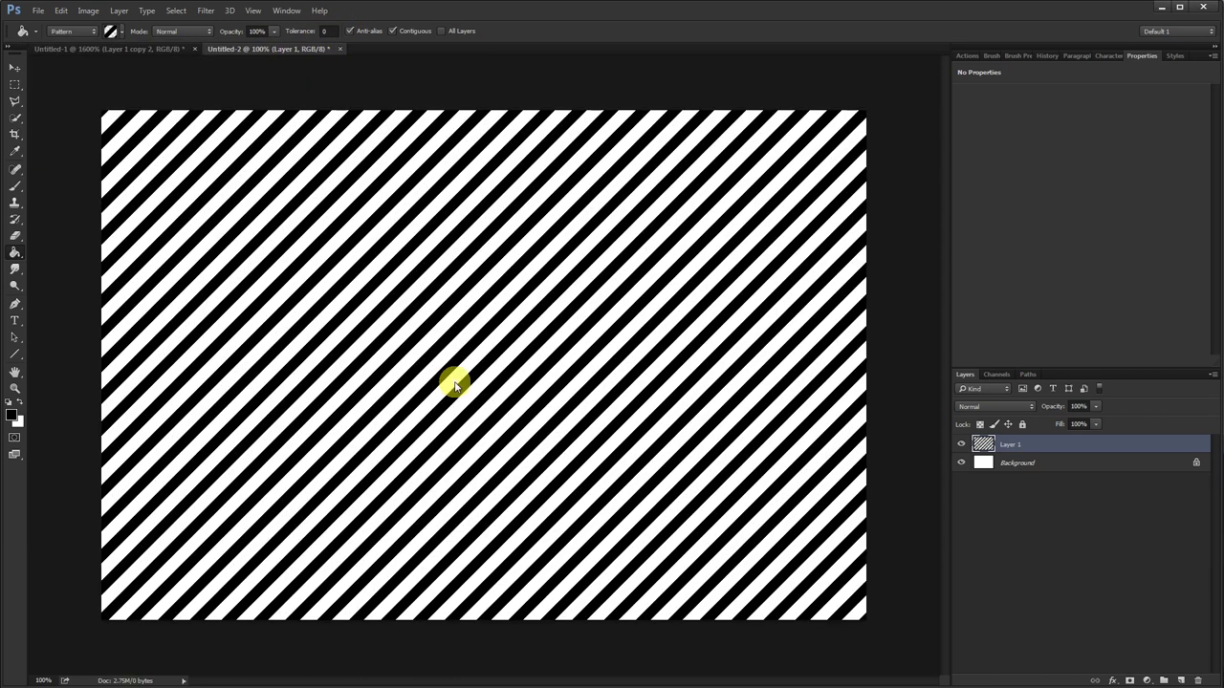
Give Layer 1 a Color Overlay layer style in light blue #7fcdff
{"action": "right_click", "coordinate": [1034, 445]}
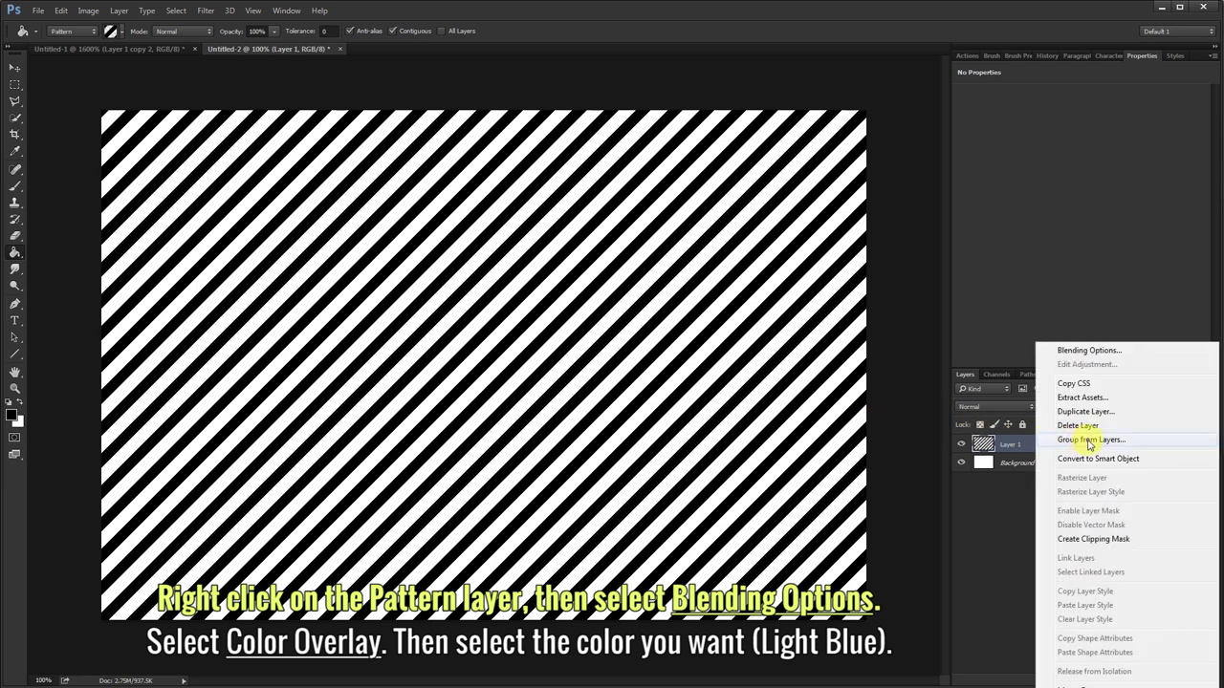
{"action": "left_click", "coordinate": [1090, 351]}
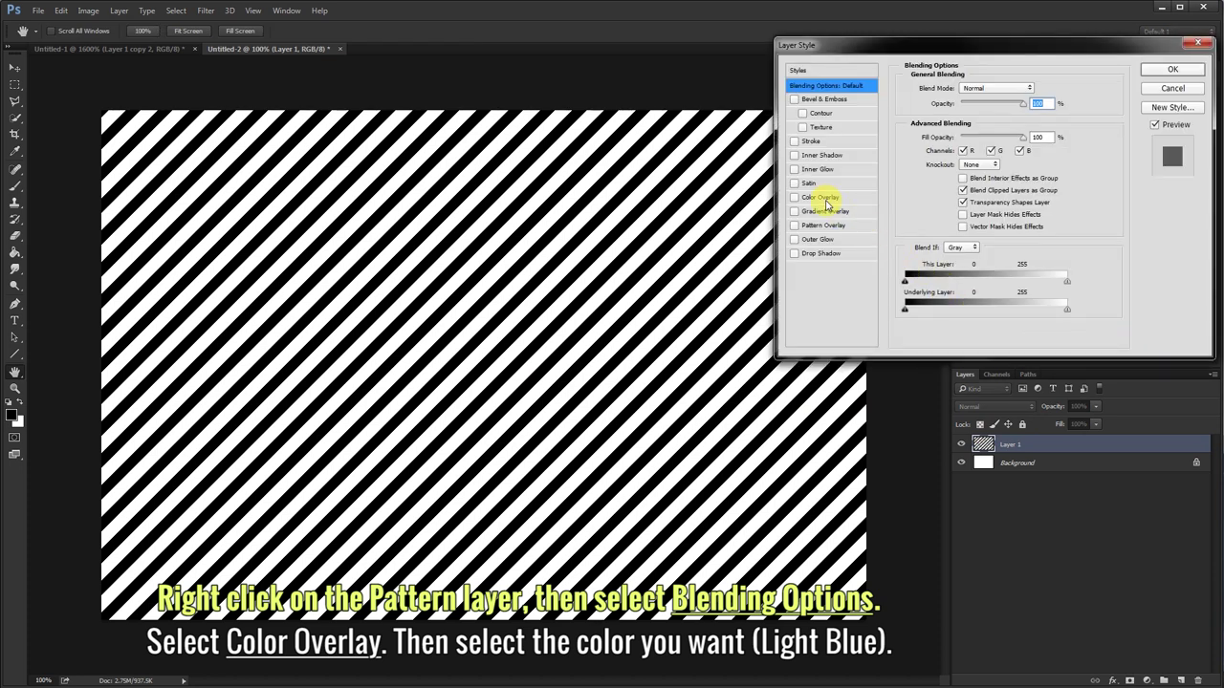
{"action": "left_click", "coordinate": [825, 200]}
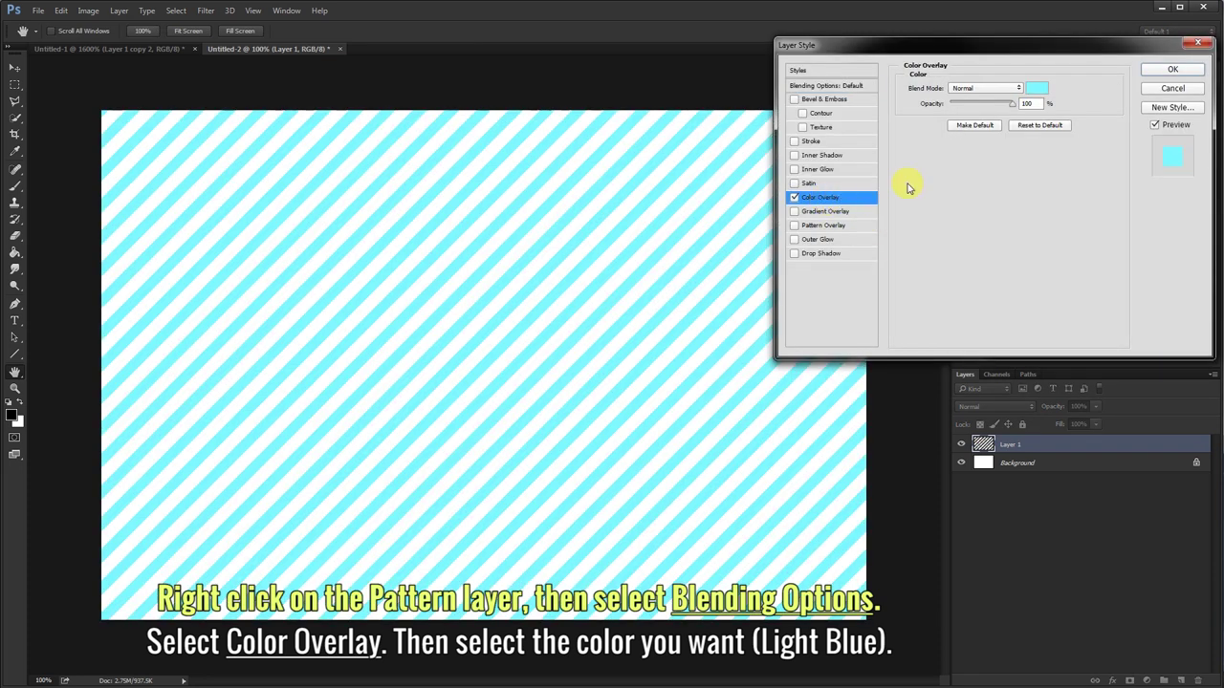
{"action": "left_click", "coordinate": [1031, 93]}
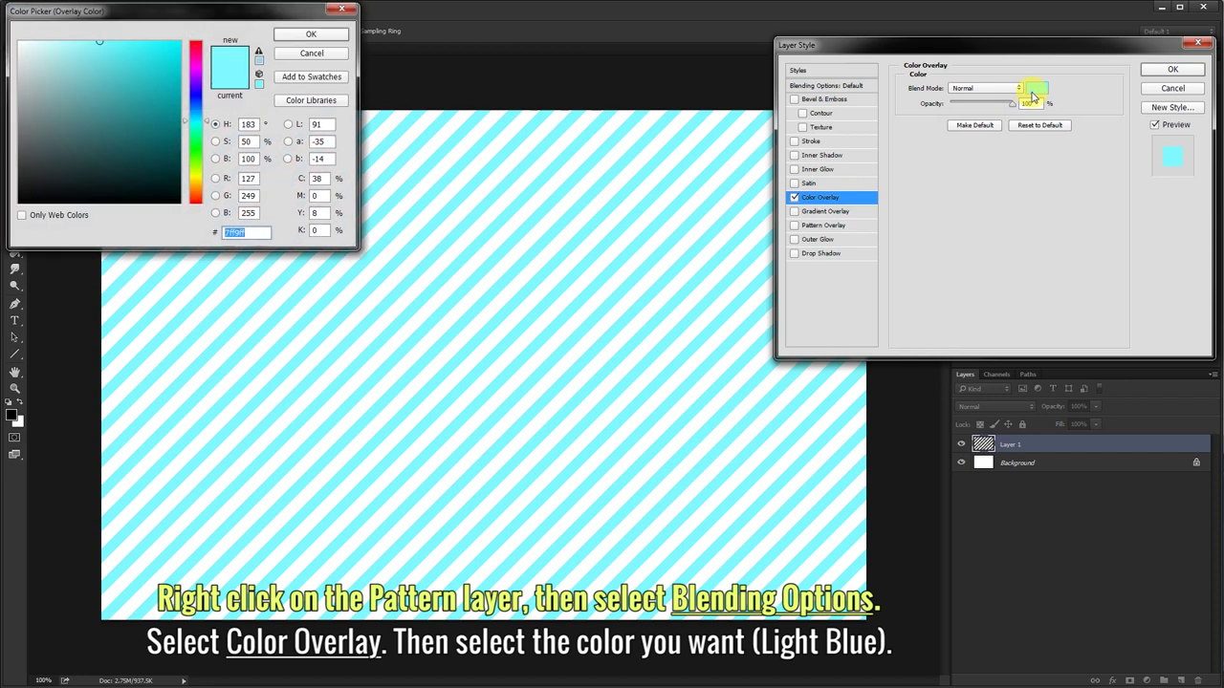
{"action": "left_click_drag", "start_coordinate": [208, 125], "coordinate": [206, 116]}
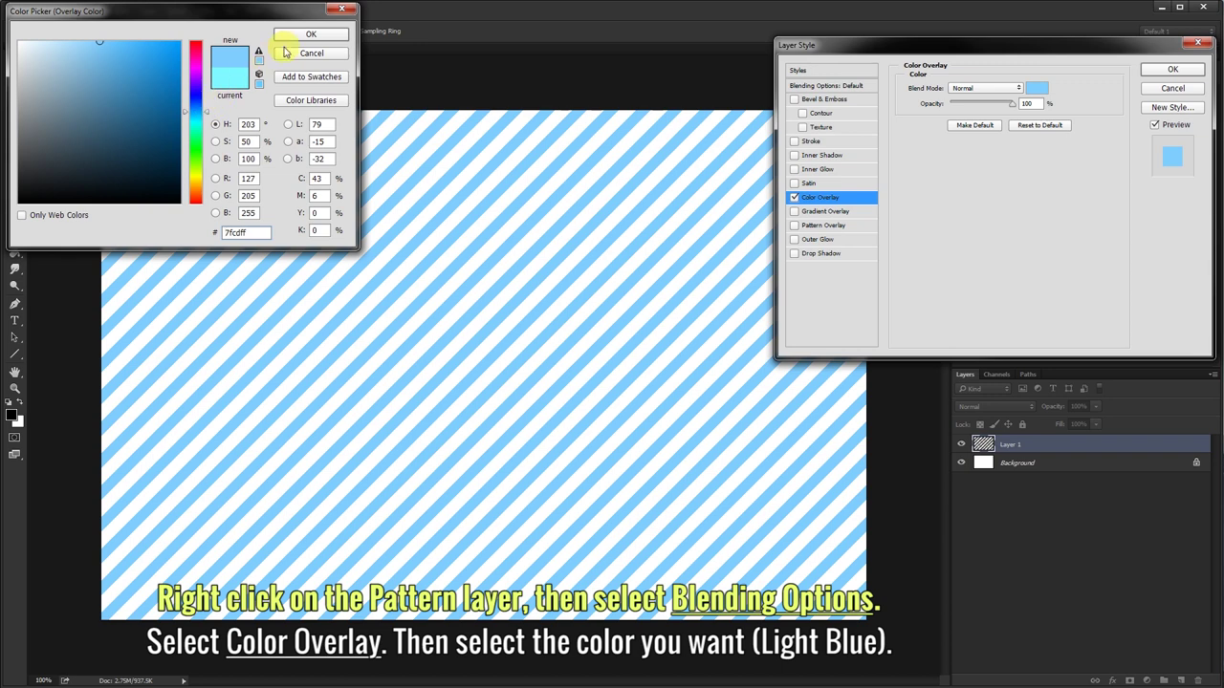
{"action": "left_click", "coordinate": [300, 39]}
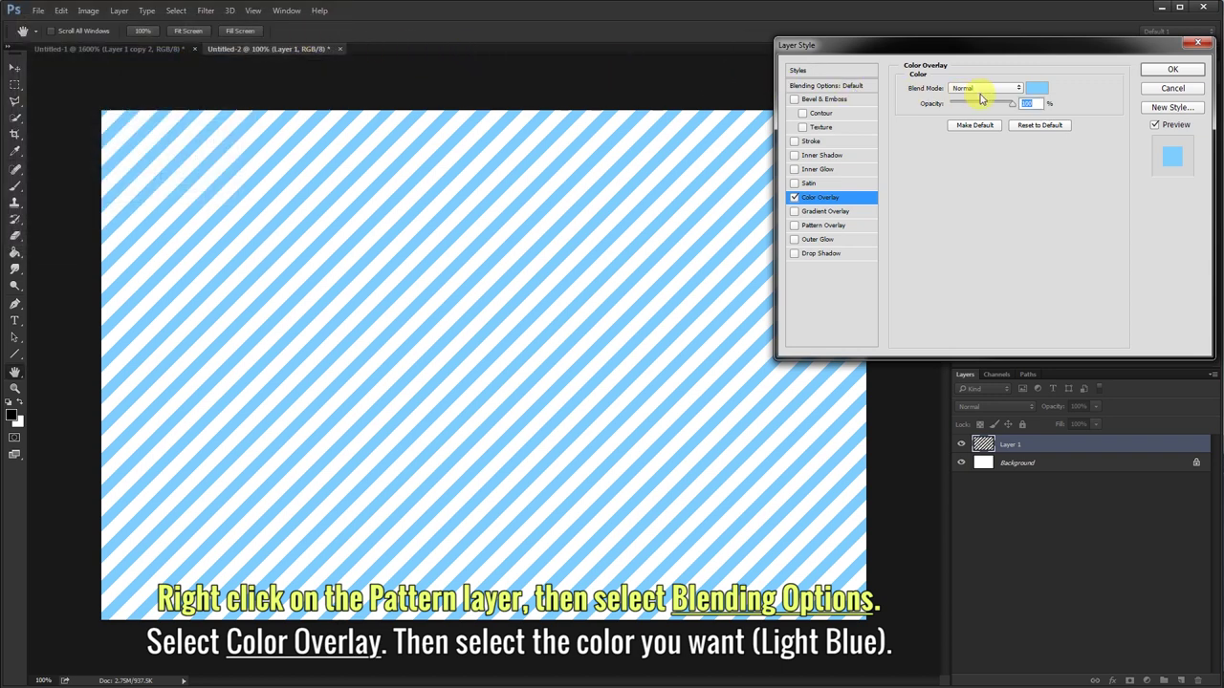
{"action": "left_click", "coordinate": [1165, 76]}
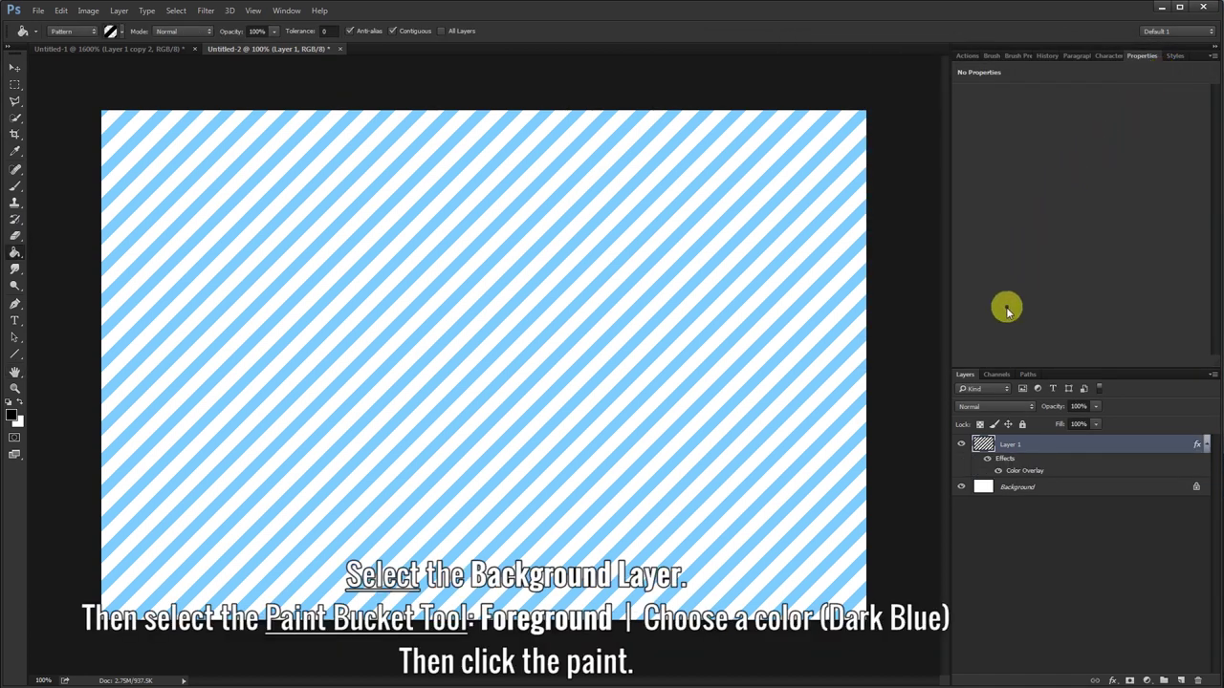
Fill the Background layer with dark blue #216a98 using the Paint Bucket in Foreground mode
{"action": "left_click", "coordinate": [1028, 489]}
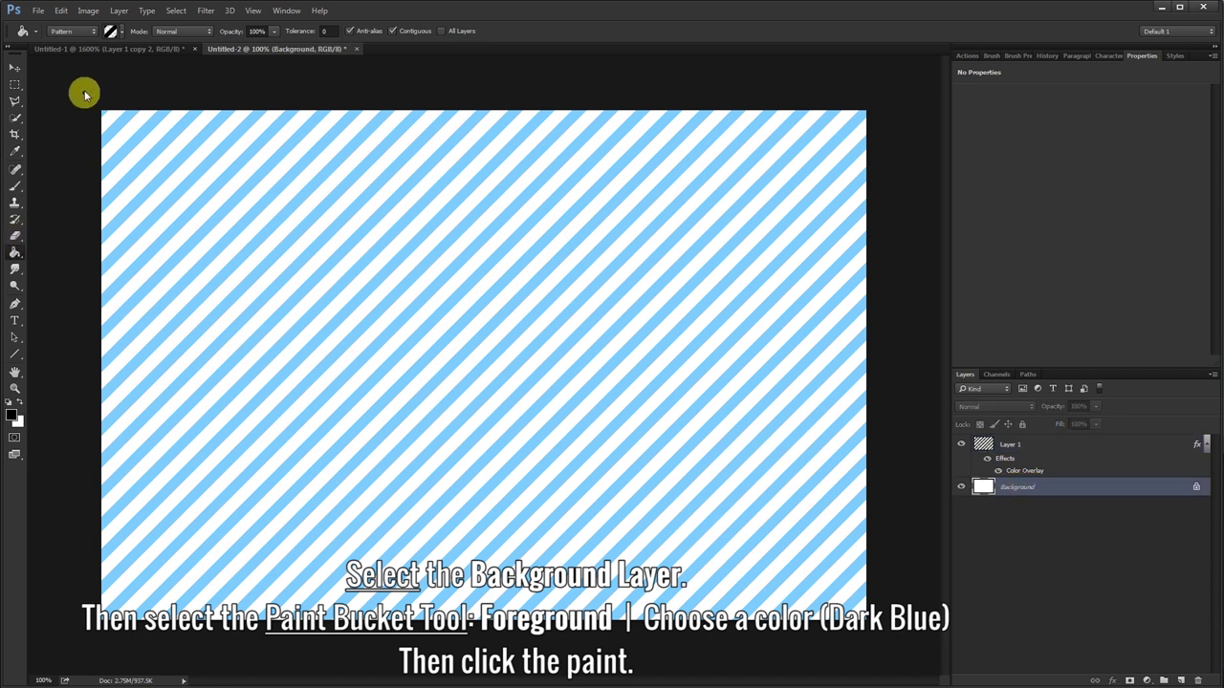
{"action": "left_click", "coordinate": [92, 33]}
{"action": "left_click", "coordinate": [91, 42]}
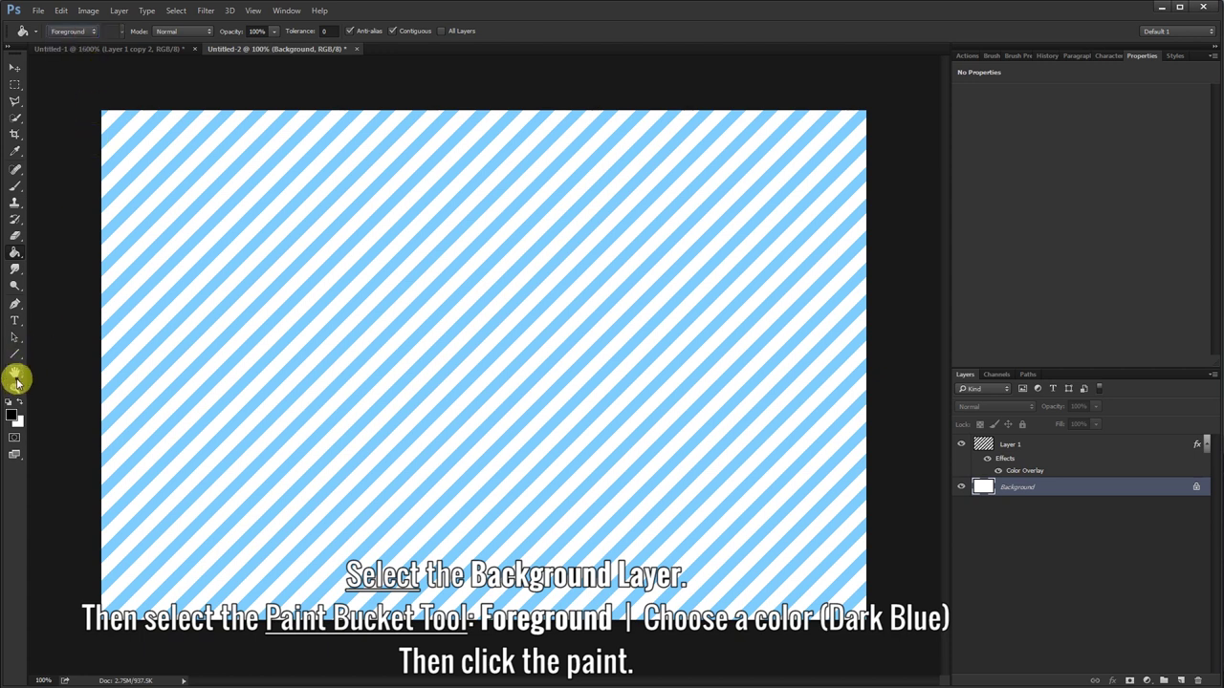
{"action": "left_click", "coordinate": [12, 416]}
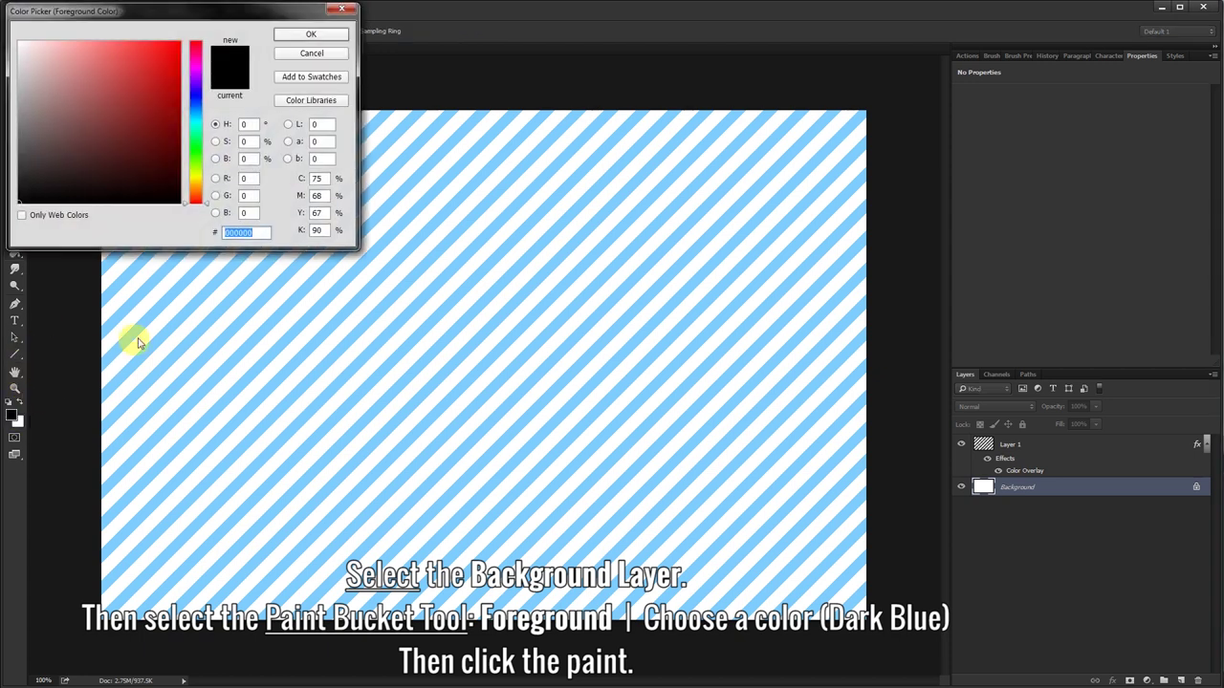
{"action": "left_click", "coordinate": [214, 286]}
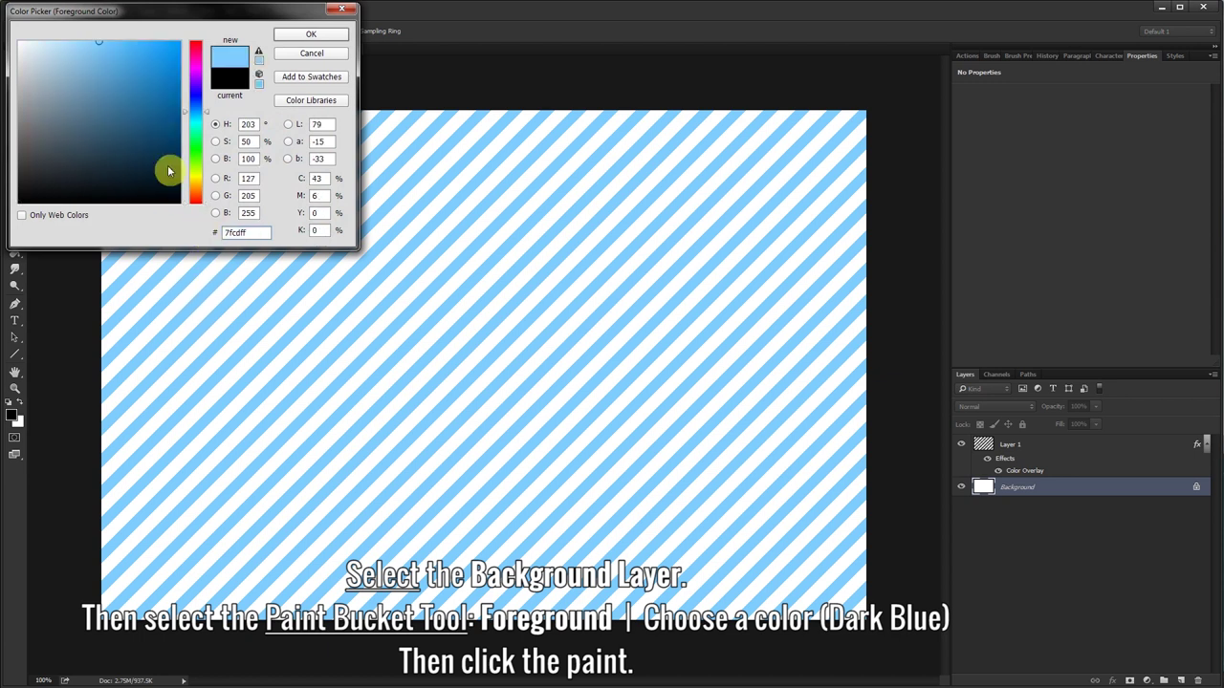
{"action": "left_click", "coordinate": [131, 79]}
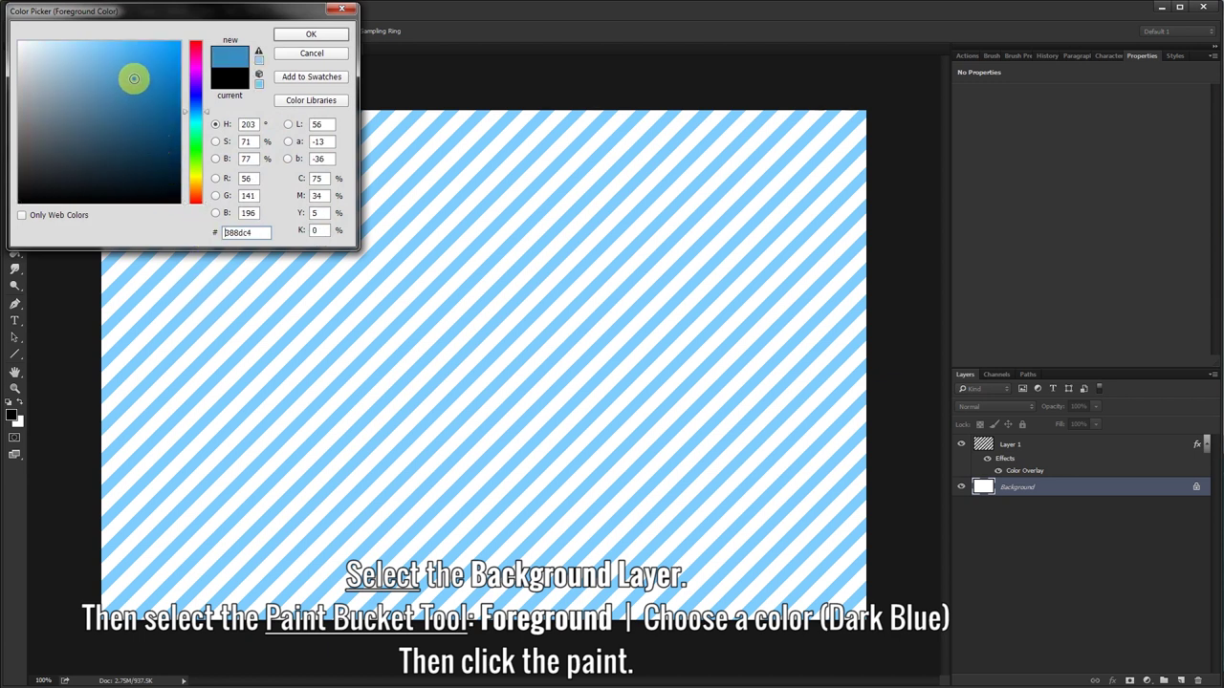
{"action": "left_click_drag", "start_coordinate": [138, 79], "coordinate": [142, 104]}
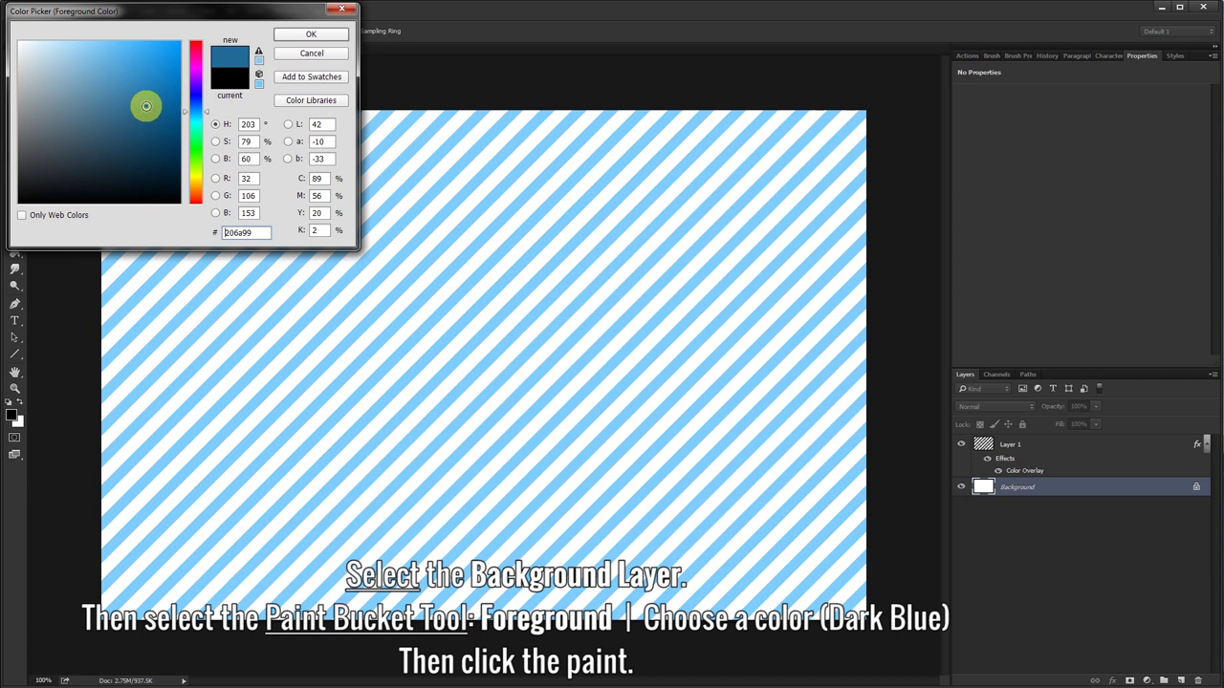
{"action": "left_click", "coordinate": [296, 38]}
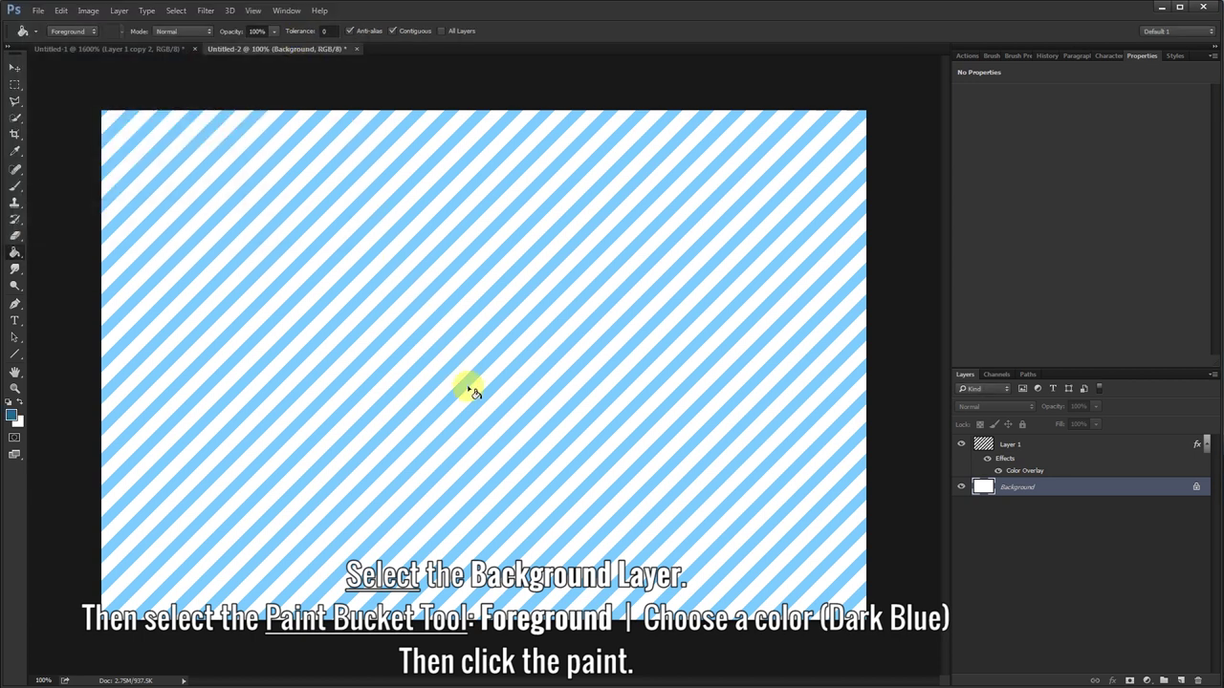
{"action": "left_click", "coordinate": [473, 400]}
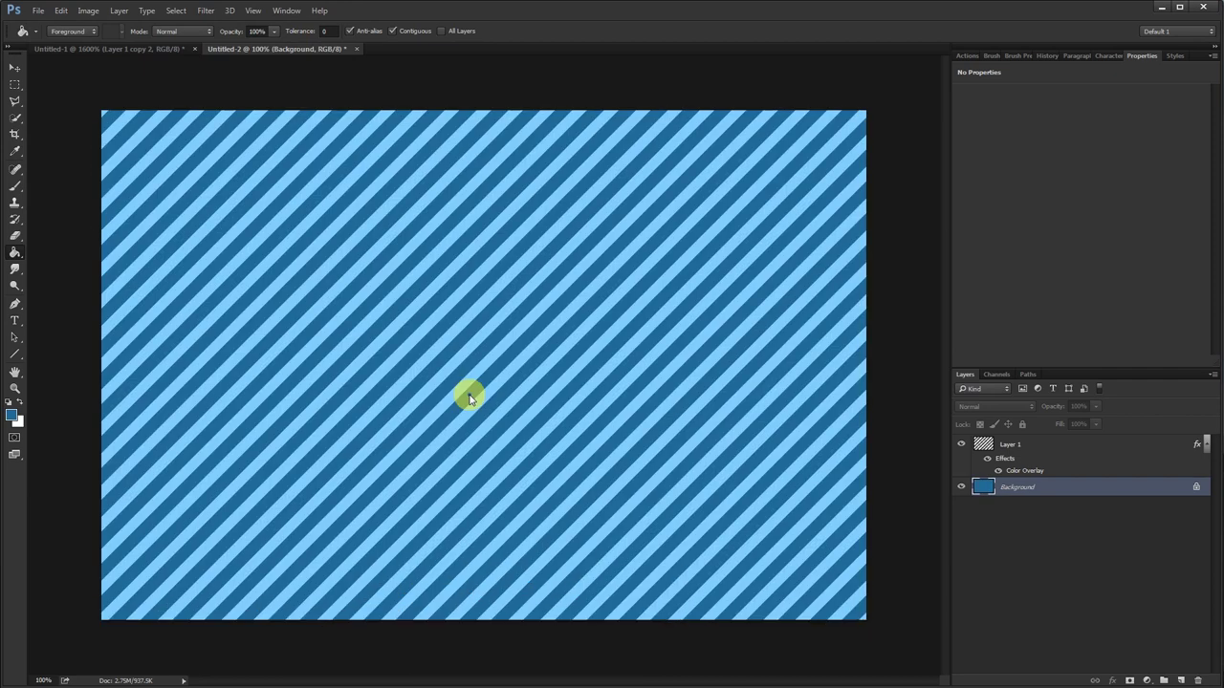